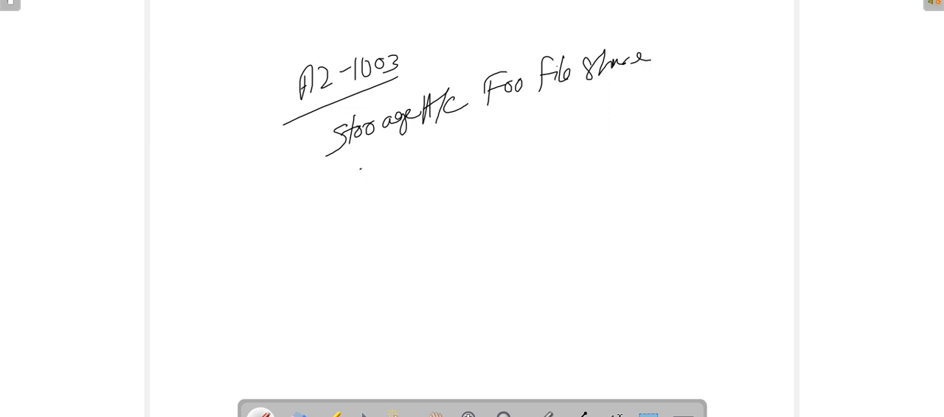
Step: Handwrite "Configure file share & directory" beneath the storage account line on the whiteboard
{"action": "mouse_move", "coordinate": [359, 166]}
{"action": "left_mouse_down"}
{"action": "mouse_move", "coordinate": [356, 179]}
{"action": "mouse_move", "coordinate": [373, 167]}
{"action": "left_mouse_up"}
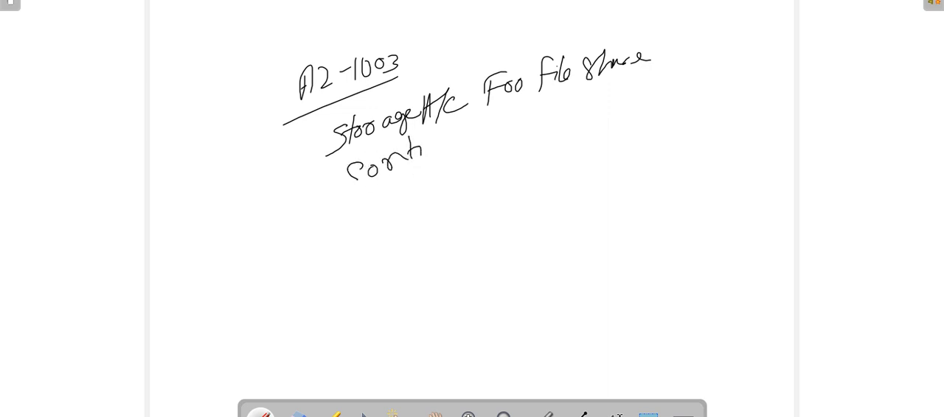
{"action": "mouse_move", "coordinate": [434, 136]}
{"action": "left_mouse_down"}
{"action": "mouse_move", "coordinate": [435, 158]}
{"action": "mouse_move", "coordinate": [447, 135]}
{"action": "mouse_move", "coordinate": [516, 129]}
{"action": "left_mouse_up"}
{"action": "mouse_move", "coordinate": [526, 103]}
{"action": "left_mouse_down"}
{"action": "mouse_move", "coordinate": [525, 127]}
{"action": "mouse_move", "coordinate": [543, 105]}
{"action": "mouse_move", "coordinate": [601, 92]}
{"action": "mouse_move", "coordinate": [617, 104]}
{"action": "mouse_move", "coordinate": [665, 75]}
{"action": "mouse_move", "coordinate": [673, 89]}
{"action": "mouse_move", "coordinate": [686, 84]}
{"action": "mouse_move", "coordinate": [664, 93]}
{"action": "left_mouse_up"}
{"action": "mouse_move", "coordinate": [667, 80]}
{"action": "left_mouse_down"}
{"action": "mouse_move", "coordinate": [711, 81]}
{"action": "mouse_move", "coordinate": [743, 57]}
{"action": "mouse_move", "coordinate": [728, 90]}
{"action": "left_mouse_up"}
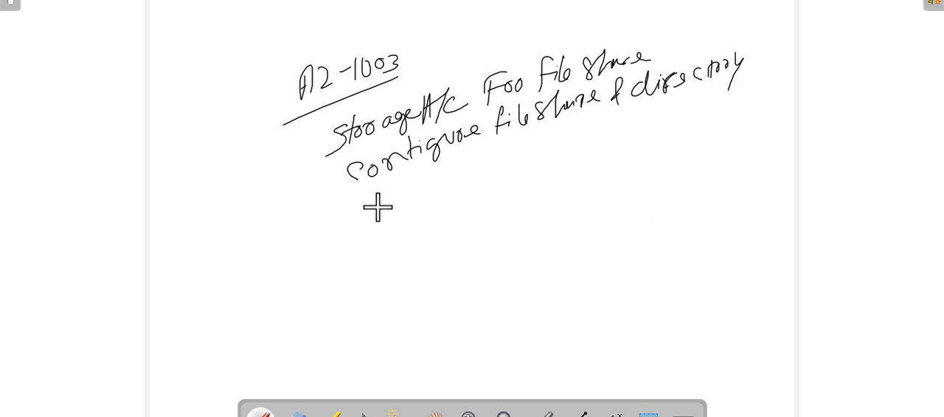
{"action": "mouse_move", "coordinate": [378, 193]}
{"action": "left_mouse_down"}
{"action": "mouse_move", "coordinate": [366, 222]}
{"action": "mouse_move", "coordinate": [427, 198]}
{"action": "left_mouse_up"}
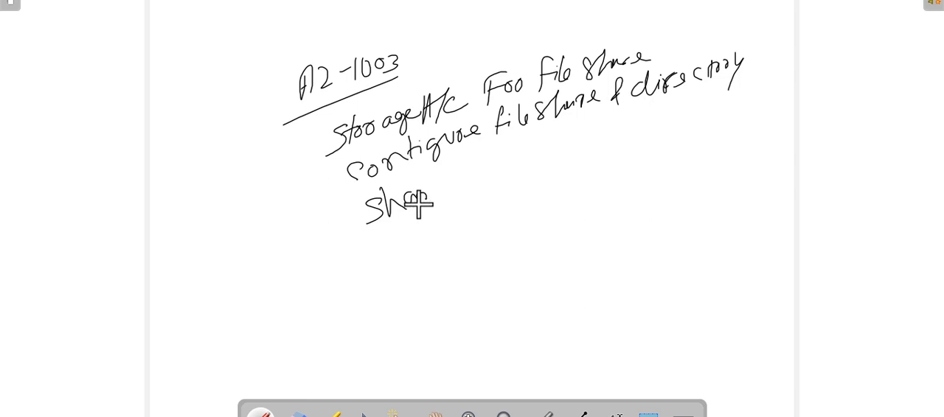
{"action": "key", "text": "ctrl+z"}
{"action": "key", "text": "ctrl+z"}
{"action": "key", "text": "ctrl+z"}
Step: Handwrite "Snapshot and restoring files" as the third topic beneath the file share and directory line
{"action": "mouse_move", "coordinate": [389, 194]}
{"action": "left_mouse_down"}
{"action": "mouse_move", "coordinate": [437, 191]}
{"action": "mouse_move", "coordinate": [474, 171]}
{"action": "left_mouse_up"}
{"action": "mouse_move", "coordinate": [484, 166]}
{"action": "left_mouse_down"}
{"action": "mouse_move", "coordinate": [513, 163]}
{"action": "mouse_move", "coordinate": [518, 144]}
{"action": "left_mouse_up"}
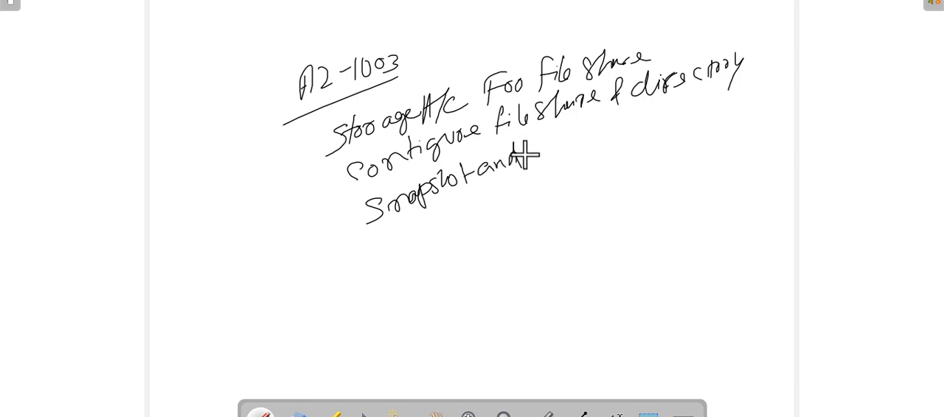
{"action": "left_click_drag", "start_coordinate": [536, 150], "coordinate": [539, 151]}
{"action": "mouse_move", "coordinate": [578, 133]}
{"action": "left_mouse_down"}
{"action": "mouse_move", "coordinate": [607, 122]}
{"action": "mouse_move", "coordinate": [612, 133]}
{"action": "mouse_move", "coordinate": [627, 118]}
{"action": "mouse_move", "coordinate": [624, 143]}
{"action": "left_mouse_up"}
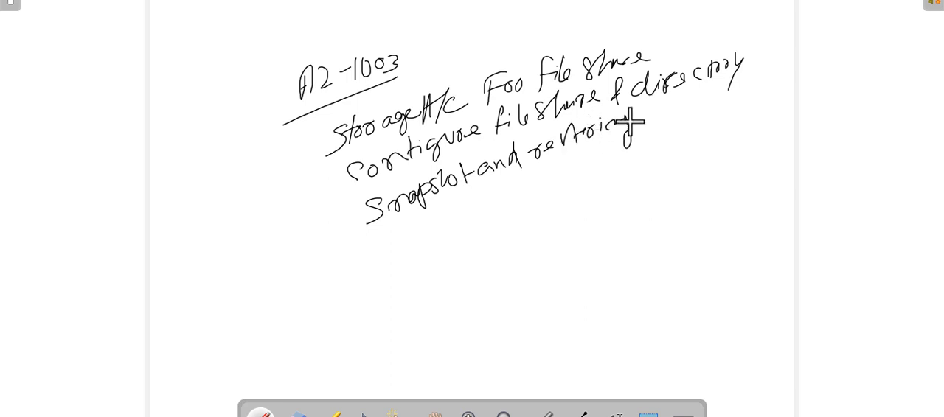
{"action": "left_click", "coordinate": [646, 106]}
{"action": "left_click_drag", "start_coordinate": [646, 107], "coordinate": [642, 127]}
{"action": "left_click_drag", "start_coordinate": [640, 121], "coordinate": [683, 115]}
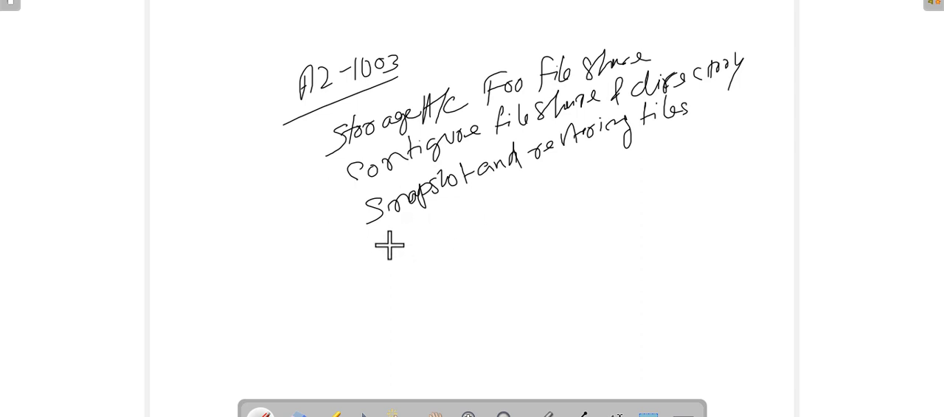
Step: Handwrite "Restric Access to a specific Vnet & subnet" over two lines as the fourth topic
{"action": "mouse_move", "coordinate": [384, 230]}
{"action": "left_mouse_down"}
{"action": "mouse_move", "coordinate": [389, 254]}
{"action": "mouse_move", "coordinate": [418, 235]}
{"action": "left_mouse_up"}
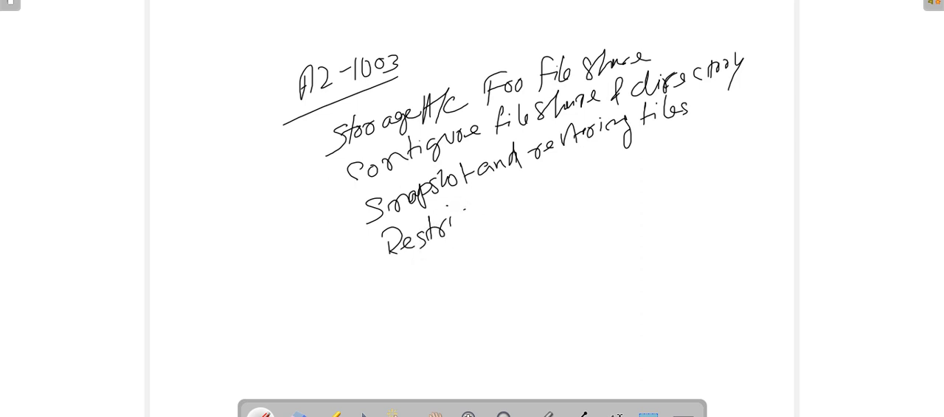
{"action": "left_click_drag", "start_coordinate": [471, 209], "coordinate": [472, 221]}
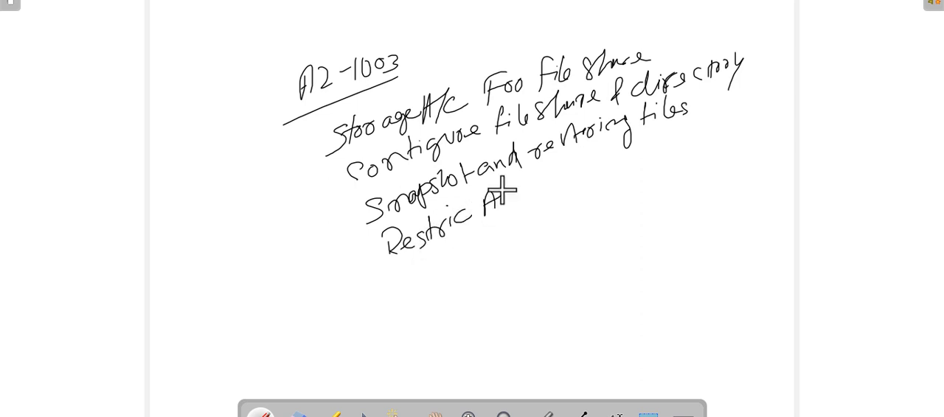
{"action": "mouse_move", "coordinate": [516, 186]}
{"action": "left_mouse_down"}
{"action": "mouse_move", "coordinate": [512, 196]}
{"action": "mouse_move", "coordinate": [538, 181]}
{"action": "mouse_move", "coordinate": [556, 186]}
{"action": "left_mouse_up"}
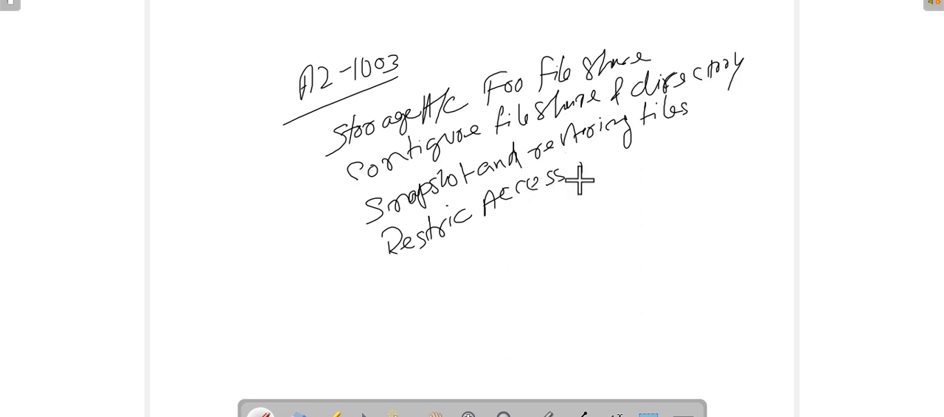
{"action": "left_click_drag", "start_coordinate": [583, 161], "coordinate": [584, 173]}
{"action": "left_click_drag", "start_coordinate": [577, 168], "coordinate": [589, 166]}
{"action": "mouse_move", "coordinate": [593, 166]}
{"action": "left_mouse_down"}
{"action": "mouse_move", "coordinate": [624, 168]}
{"action": "mouse_move", "coordinate": [641, 149]}
{"action": "mouse_move", "coordinate": [632, 165]}
{"action": "left_mouse_up"}
{"action": "mouse_move", "coordinate": [649, 144]}
{"action": "left_mouse_down"}
{"action": "mouse_move", "coordinate": [652, 159]}
{"action": "mouse_move", "coordinate": [714, 123]}
{"action": "left_mouse_up"}
{"action": "left_click_drag", "start_coordinate": [722, 122], "coordinate": [739, 124]}
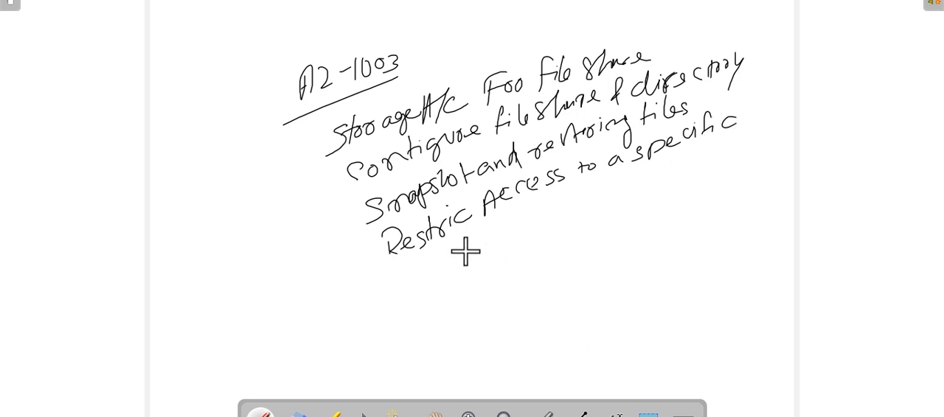
{"action": "mouse_move", "coordinate": [535, 220]}
{"action": "left_mouse_down"}
{"action": "mouse_move", "coordinate": [620, 188]}
{"action": "mouse_move", "coordinate": [623, 203]}
{"action": "left_mouse_up"}
{"action": "left_click_drag", "start_coordinate": [655, 179], "coordinate": [648, 194]}
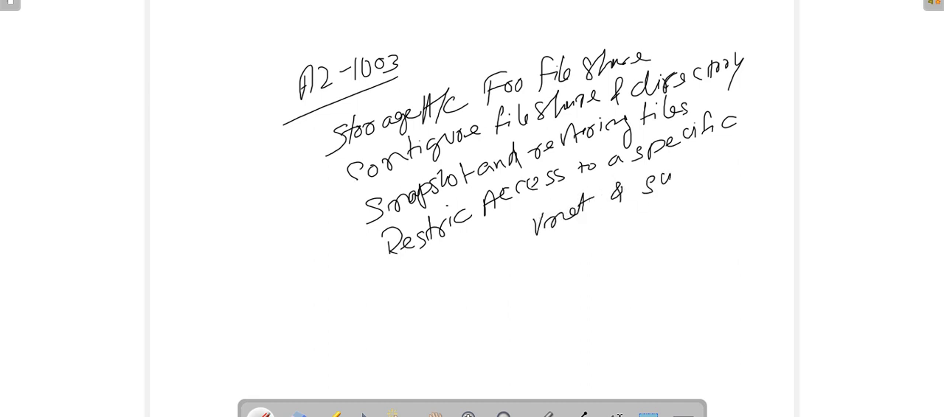
{"action": "mouse_move", "coordinate": [672, 158]}
{"action": "left_mouse_down"}
{"action": "mouse_move", "coordinate": [681, 172]}
{"action": "mouse_move", "coordinate": [745, 145]}
{"action": "left_mouse_up"}
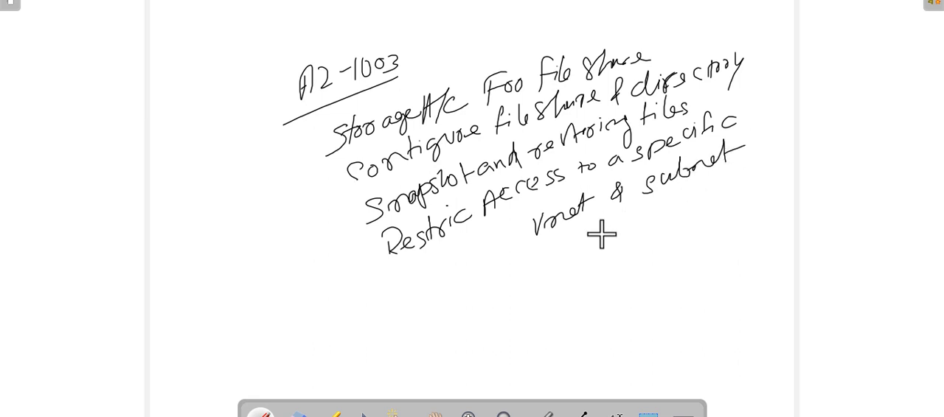
Step: Draw a check mark in front of each of the four handwritten topics
{"action": "left_click_drag", "start_coordinate": [300, 138], "coordinate": [323, 126]}
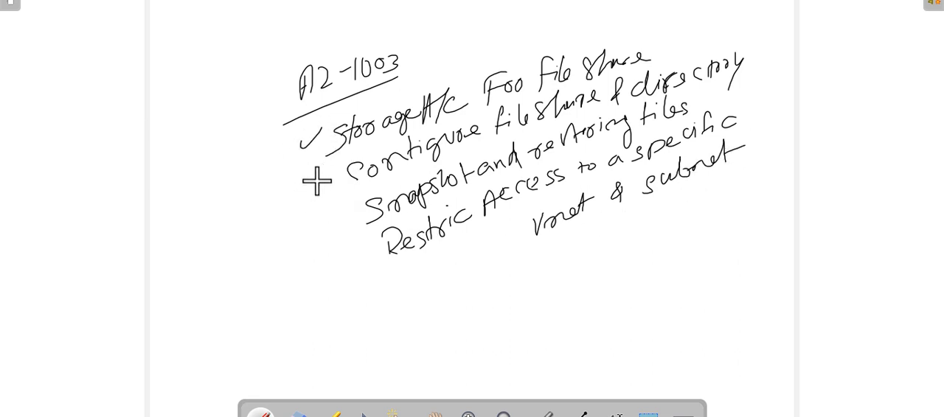
{"action": "left_click_drag", "start_coordinate": [317, 176], "coordinate": [336, 164]}
{"action": "left_click_drag", "start_coordinate": [341, 215], "coordinate": [363, 207]}
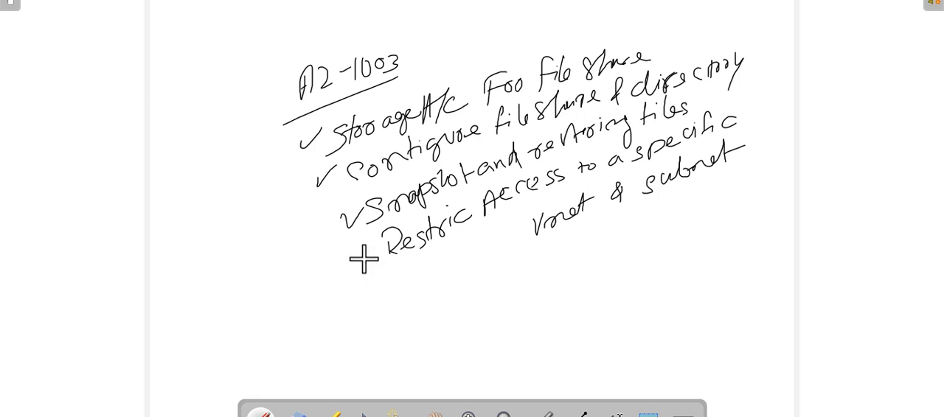
{"action": "left_click_drag", "start_coordinate": [364, 255], "coordinate": [385, 236]}
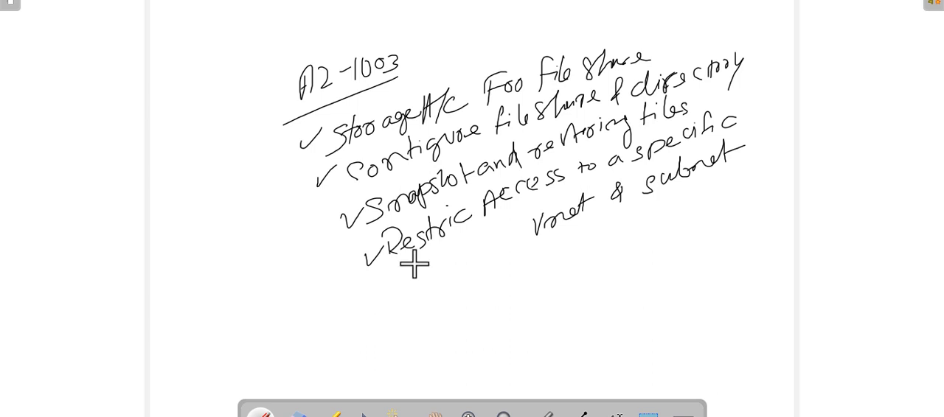
Step: Draw a short underline beneath part of each of the four topic lines
{"action": "left_click_drag", "start_coordinate": [395, 139], "coordinate": [465, 109]}
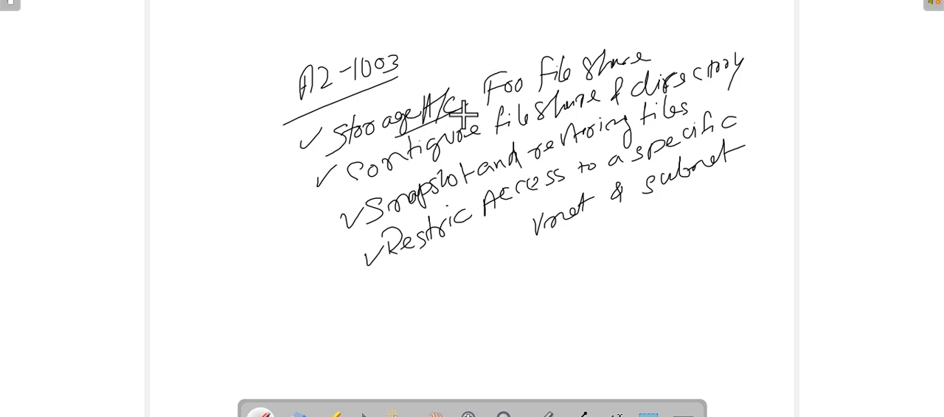
{"action": "left_click_drag", "start_coordinate": [410, 162], "coordinate": [465, 142]}
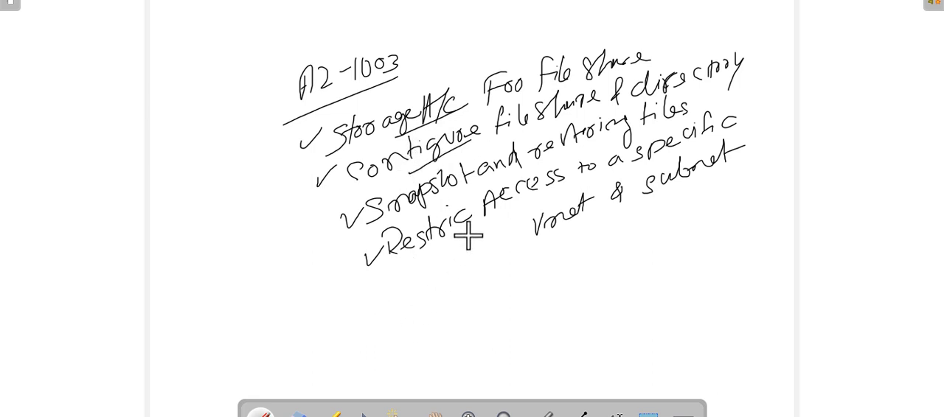
{"action": "left_click_drag", "start_coordinate": [459, 199], "coordinate": [509, 179]}
{"action": "left_click_drag", "start_coordinate": [469, 249], "coordinate": [508, 221]}
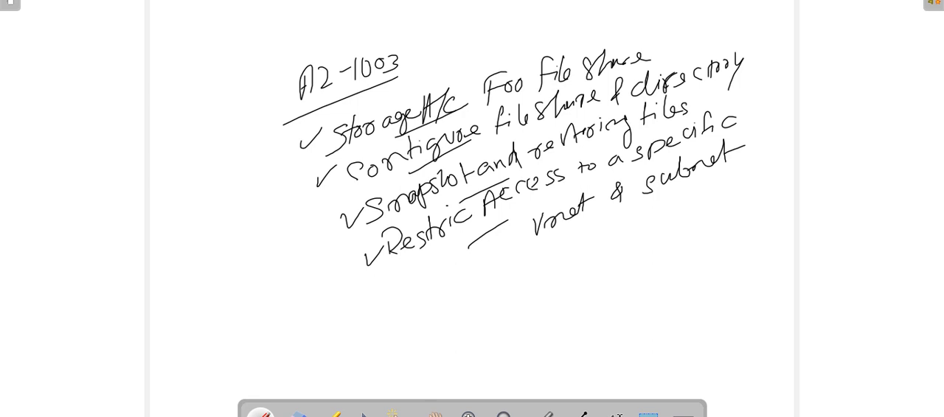
Step: Switch to the Azure portal and start creating a new storage account
{"action": "left_click", "coordinate": [874, 0]}
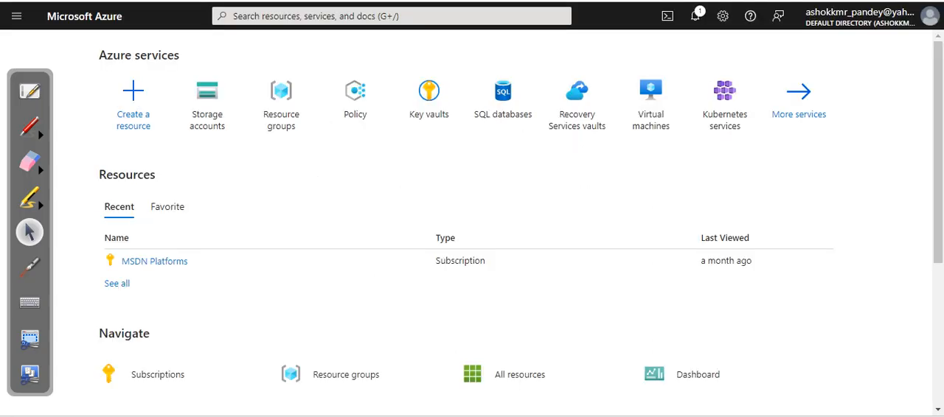
{"action": "left_click", "coordinate": [235, 127]}
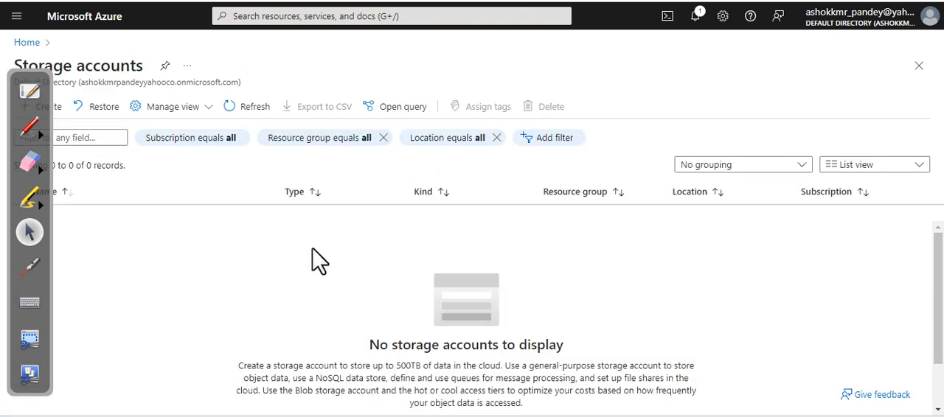
{"action": "left_click", "coordinate": [938, 386]}
{"action": "left_click", "coordinate": [483, 369]}
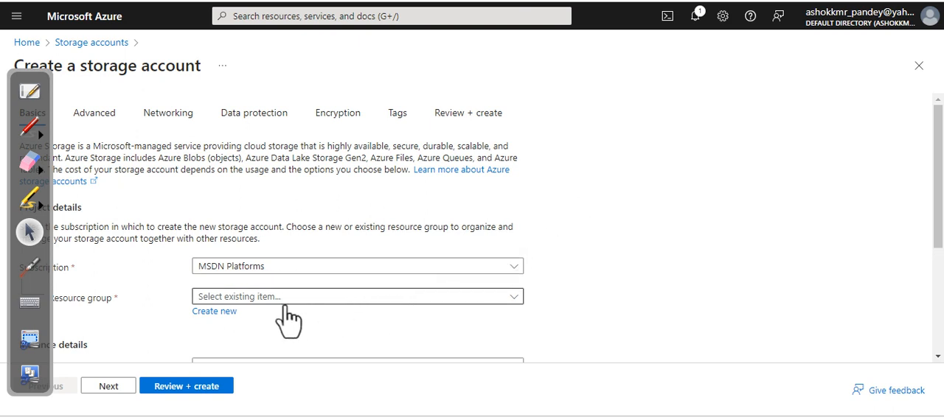
Step: Create a new resource group named Test1 for the storage account
{"action": "left_click", "coordinate": [220, 312]}
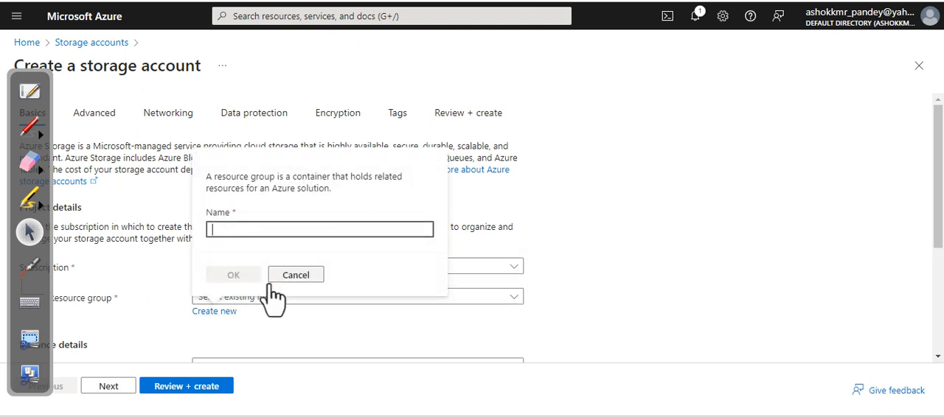
{"action": "type", "text": "Test"}
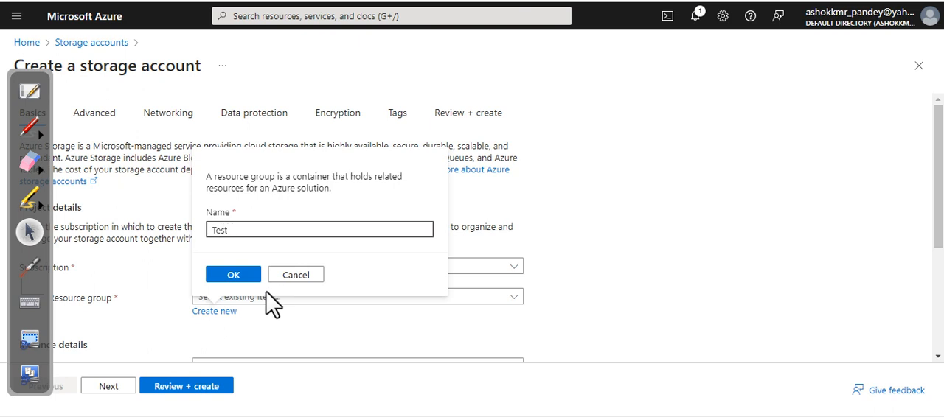
{"action": "type", "text": "1"}
{"action": "left_click", "coordinate": [234, 275]}
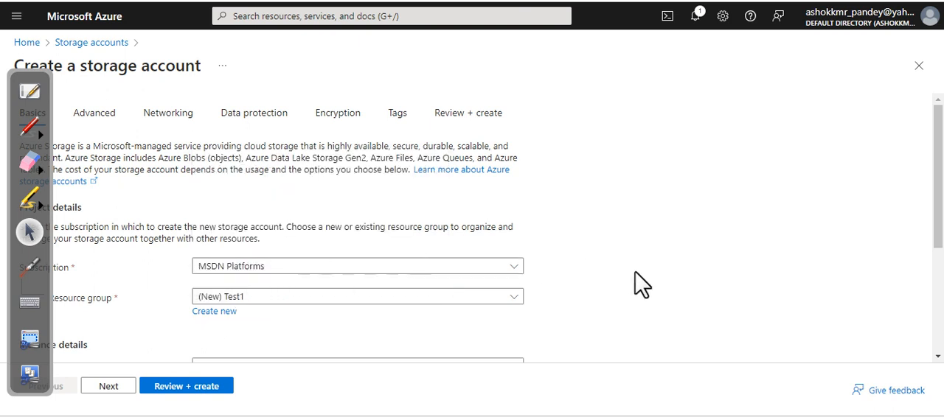
Step: Name the storage account crestox
{"action": "scroll", "coordinate": [937, 325], "scroll_direction": "down", "scroll_amount": 3}
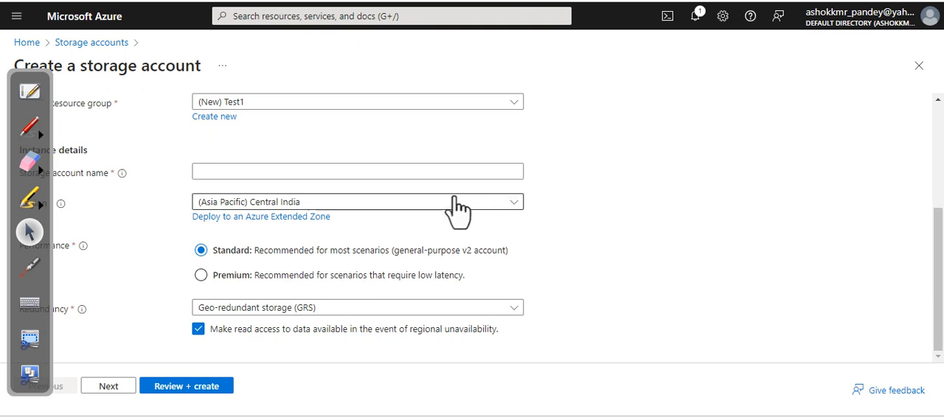
{"action": "left_click", "coordinate": [381, 174]}
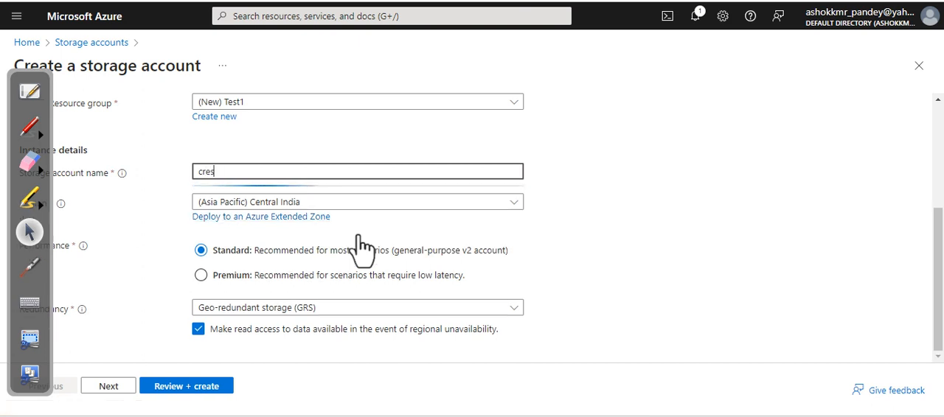
{"action": "type", "text": "stox"}
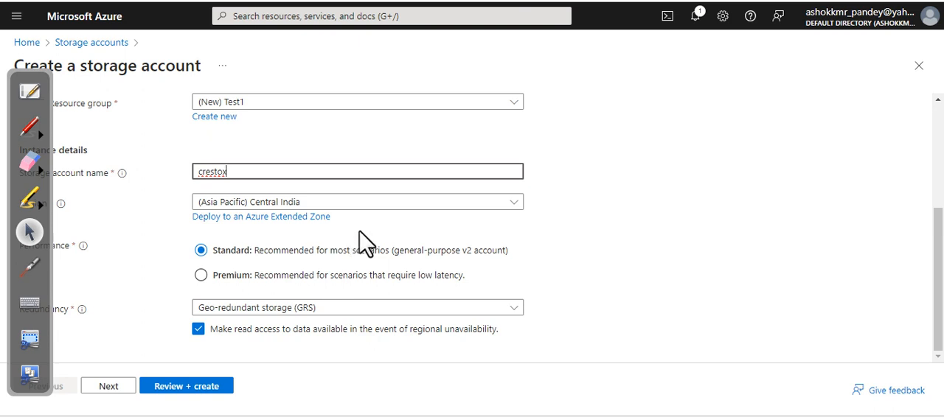
{"action": "left_click", "coordinate": [544, 247]}
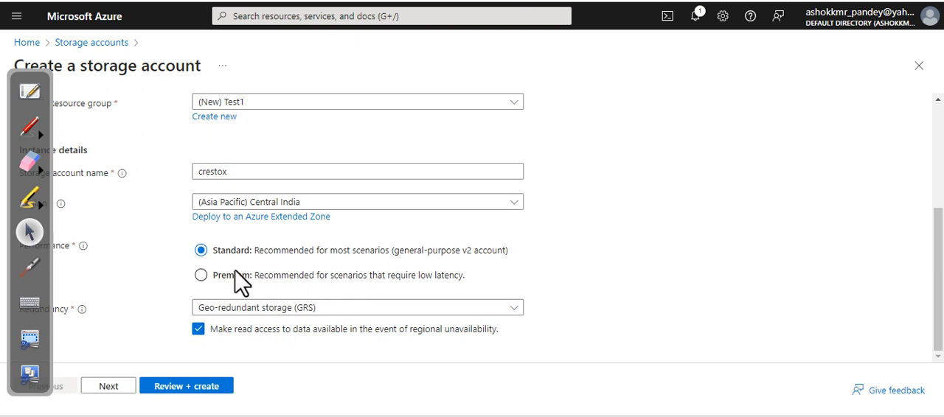
Step: Try the Premium performance tier, view its account types, and compare it with Standard
{"action": "mouse_move", "coordinate": [85, 252]}
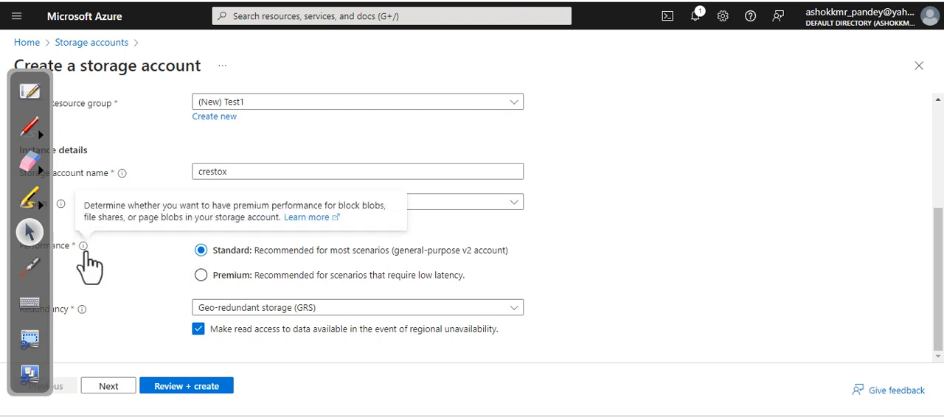
{"action": "left_click", "coordinate": [201, 275]}
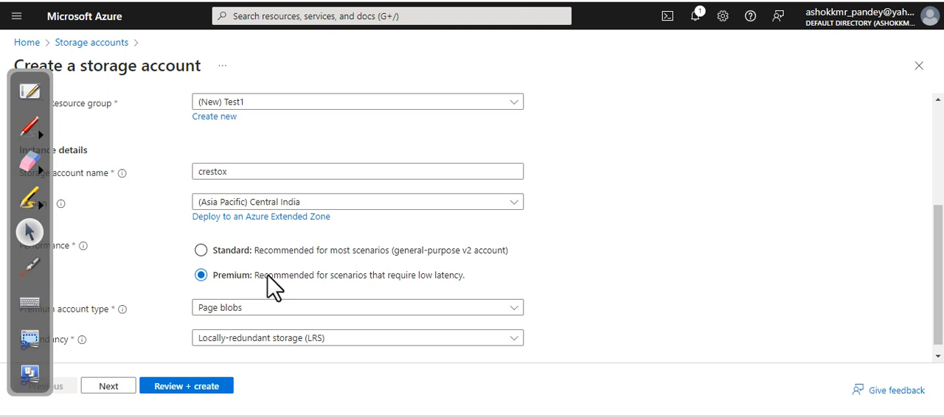
{"action": "scroll", "coordinate": [272, 286], "scroll_direction": "down", "scroll_amount": 1}
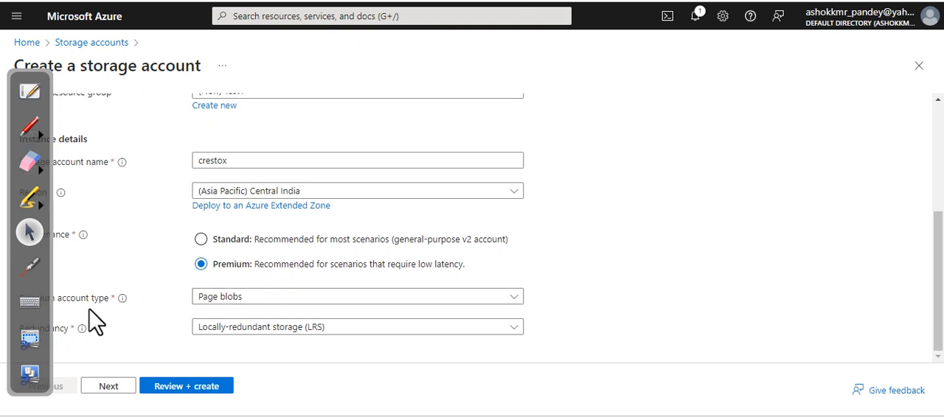
{"action": "left_click", "coordinate": [272, 298]}
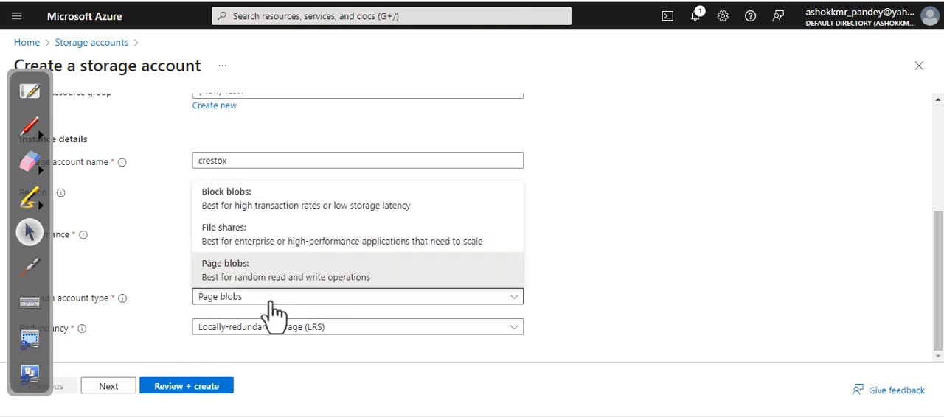
{"action": "left_click", "coordinate": [177, 256]}
{"action": "left_click", "coordinate": [201, 240]}
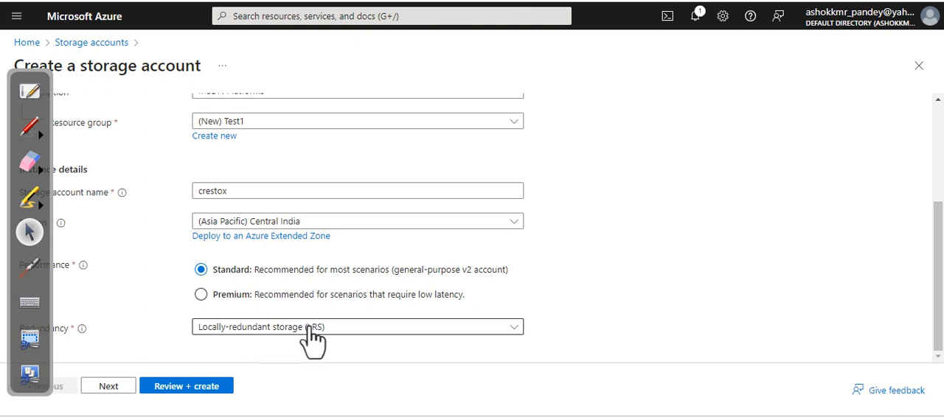
{"action": "left_click", "coordinate": [201, 295]}
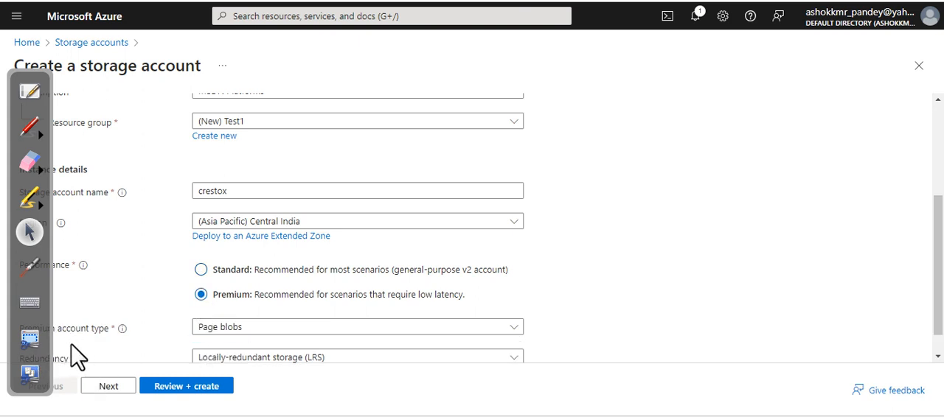
{"action": "left_click", "coordinate": [201, 270]}
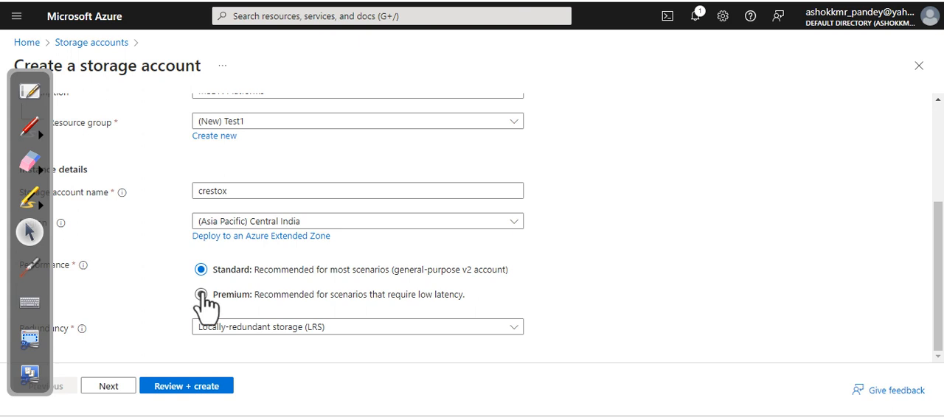
Step: Set the storage account's performance to Premium with File shares as the premium account type
{"action": "left_click", "coordinate": [200, 295]}
{"action": "left_click", "coordinate": [241, 326]}
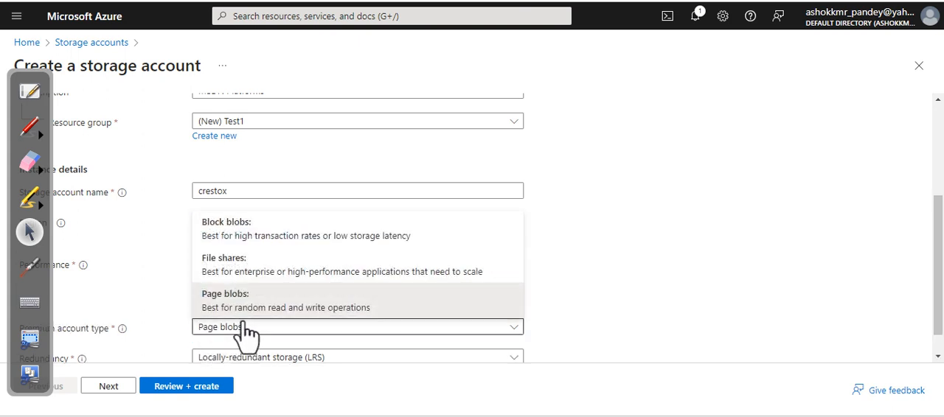
{"action": "left_click", "coordinate": [254, 277]}
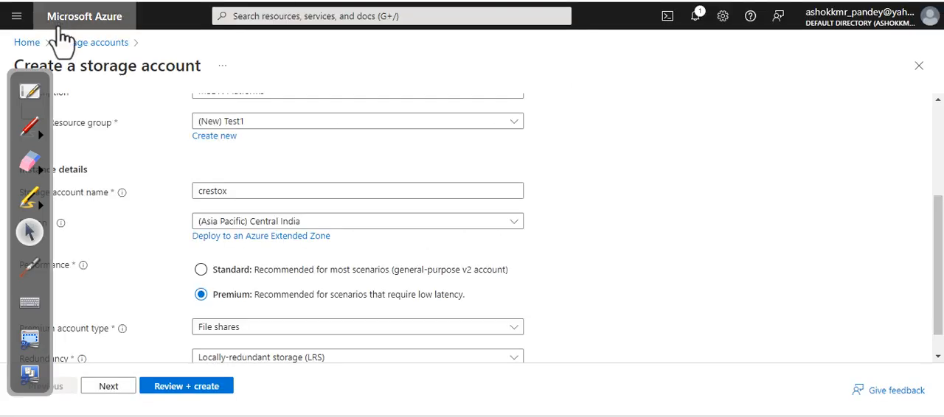
{"action": "mouse_move", "coordinate": [36, 86]}
{"action": "left_mouse_down"}
{"action": "mouse_move", "coordinate": [801, 126]}
{"action": "mouse_move", "coordinate": [853, 93]}
{"action": "left_mouse_up"}
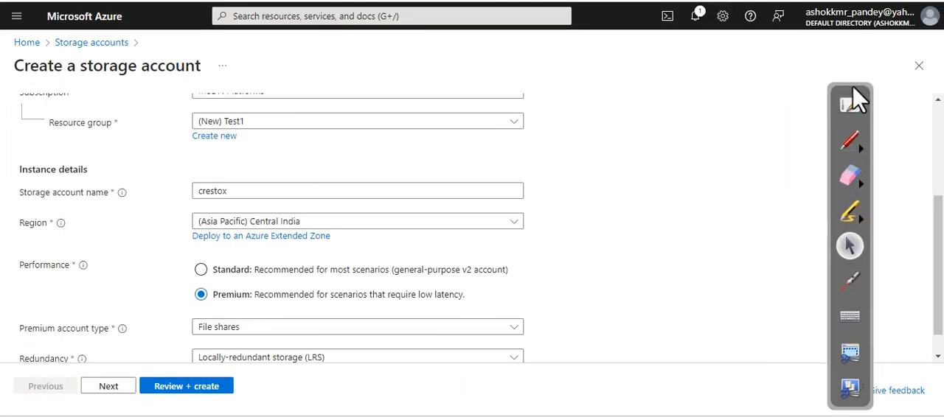
{"action": "scroll", "coordinate": [88, 262], "scroll_direction": "down", "scroll_amount": 1}
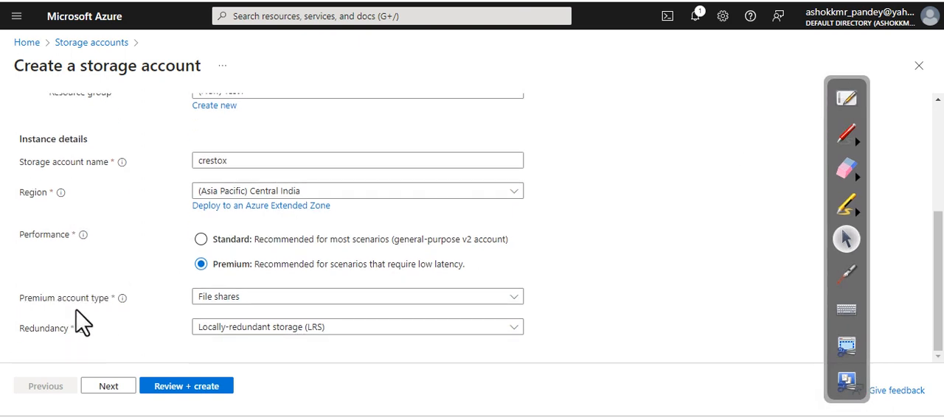
{"action": "left_click", "coordinate": [271, 302]}
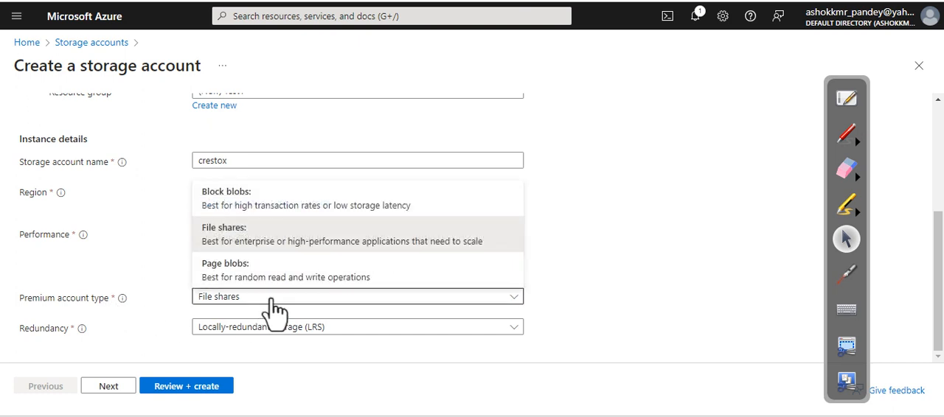
{"action": "left_click", "coordinate": [271, 301]}
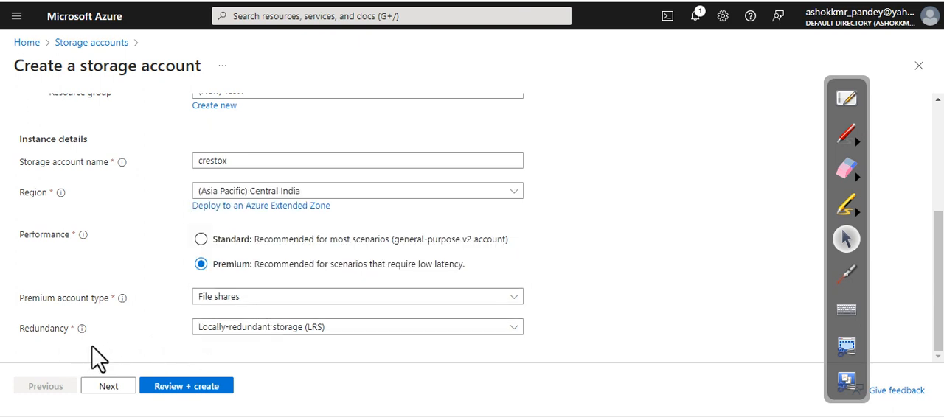
Step: Set the storage account's redundancy to Zone-redundant storage (ZRS)
{"action": "left_click", "coordinate": [241, 331]}
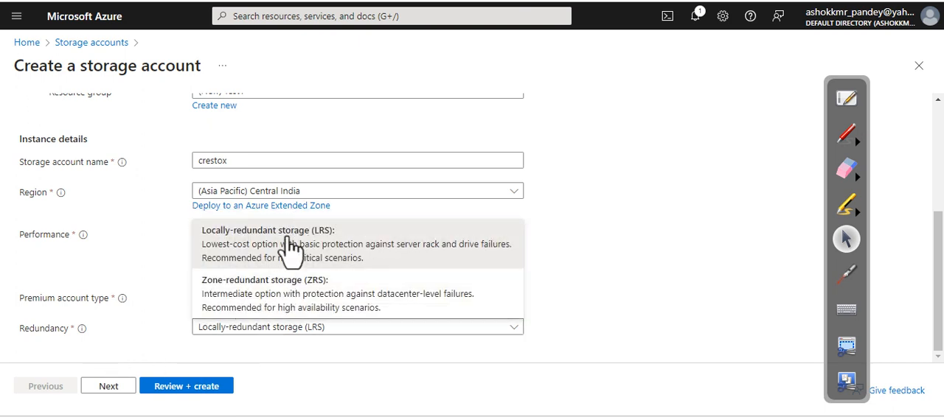
{"action": "left_click", "coordinate": [279, 302]}
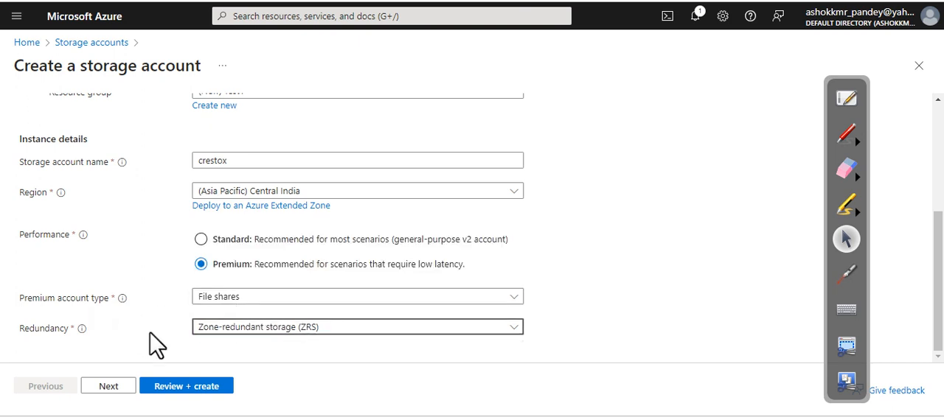
{"action": "scroll", "coordinate": [166, 336], "scroll_direction": "up", "scroll_amount": 2}
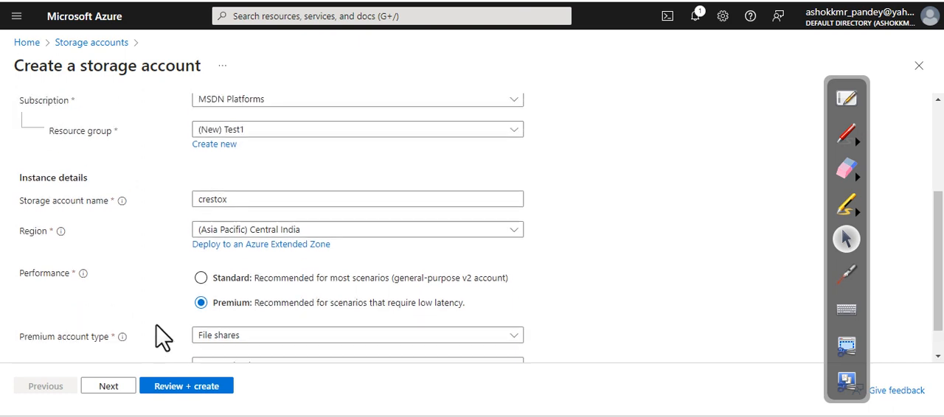
{"action": "scroll", "coordinate": [176, 322], "scroll_direction": "down", "scroll_amount": 2}
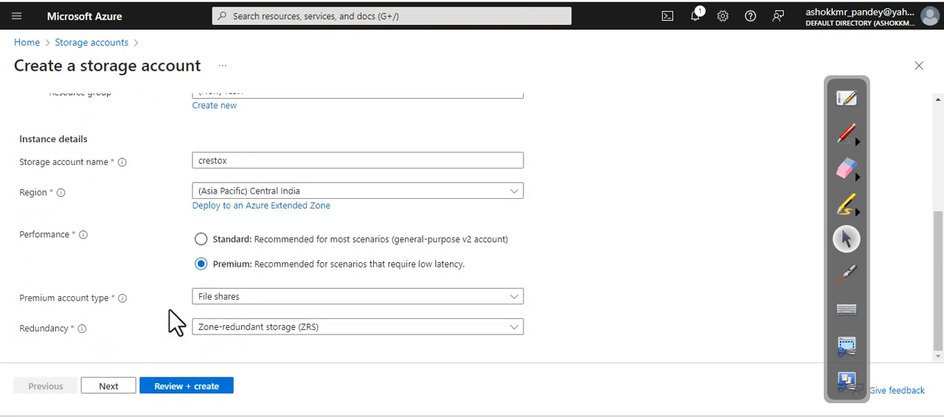
Step: Review and create the crestox storage account, and open the deployed resource
{"action": "left_click", "coordinate": [182, 388]}
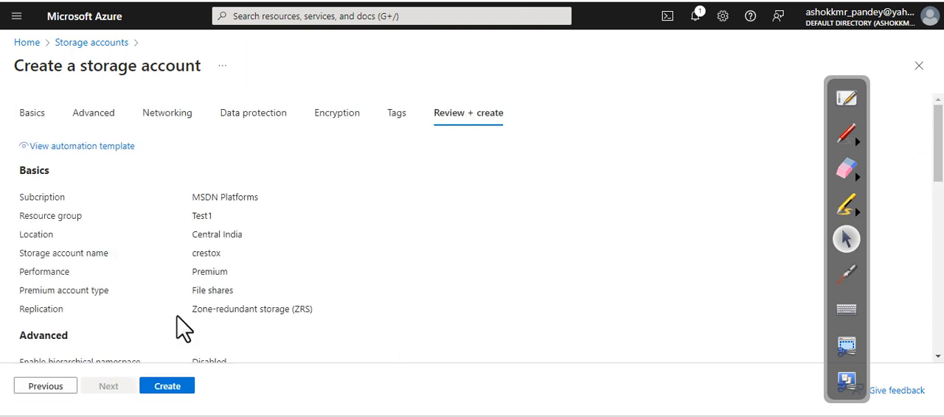
{"action": "left_click", "coordinate": [163, 399]}
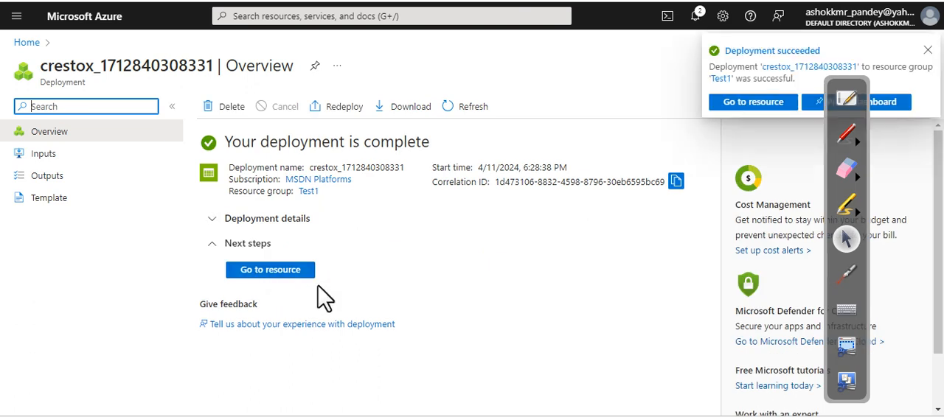
{"action": "left_click", "coordinate": [282, 271]}
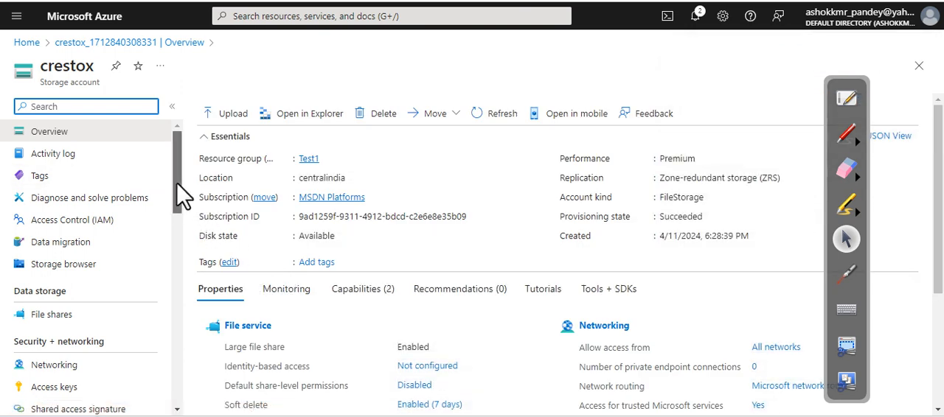
Step: Open the crestox account's file shares and start creating a new file share
{"action": "left_click_drag", "start_coordinate": [185, 198], "coordinate": [177, 230]}
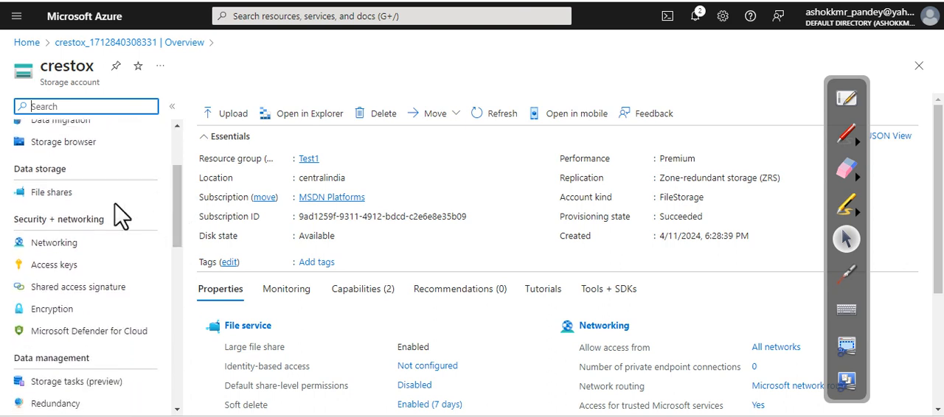
{"action": "left_click_drag", "start_coordinate": [9, 170], "coordinate": [81, 181]}
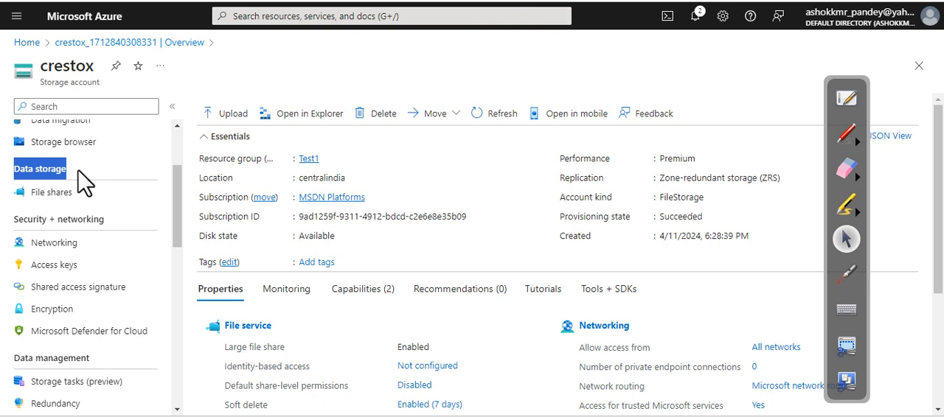
{"action": "left_click", "coordinate": [43, 194]}
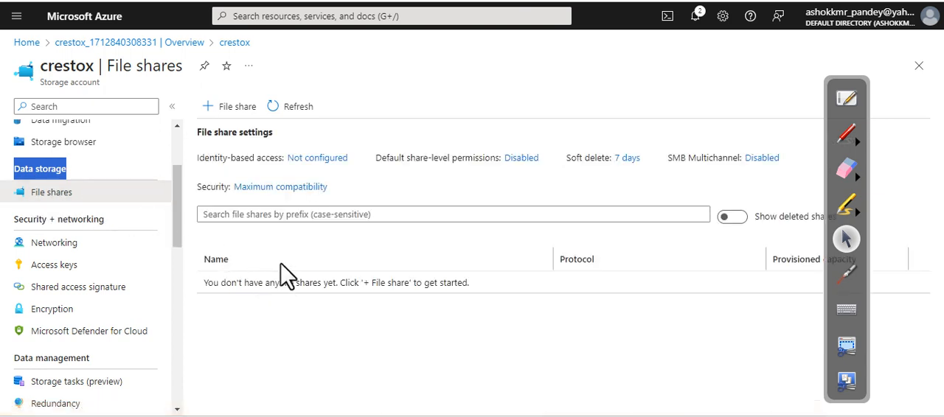
{"action": "left_click", "coordinate": [228, 112]}
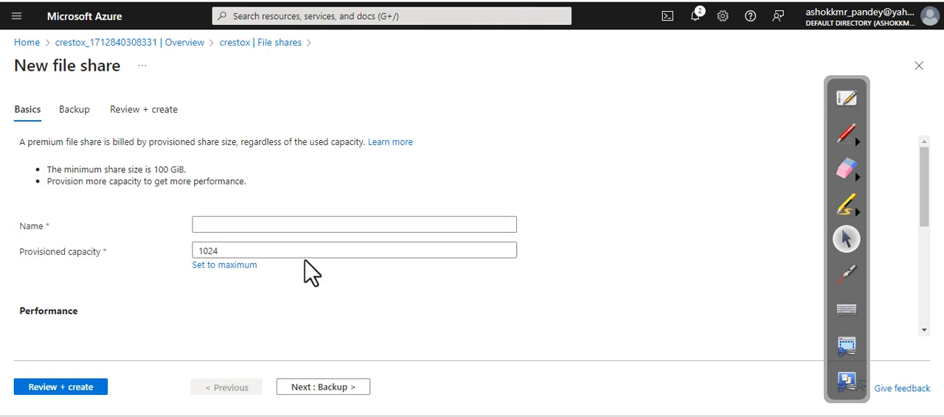
{"action": "left_click", "coordinate": [217, 251]}
{"action": "left_click_drag", "start_coordinate": [219, 250], "coordinate": [185, 265]}
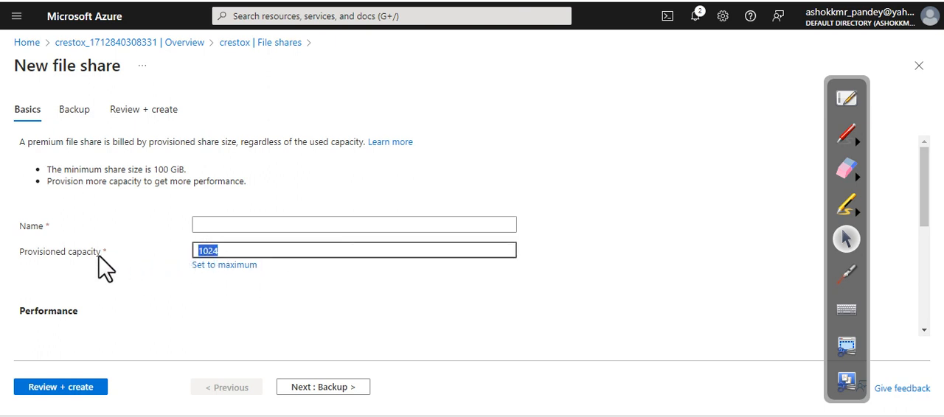
{"action": "left_click", "coordinate": [210, 226]}
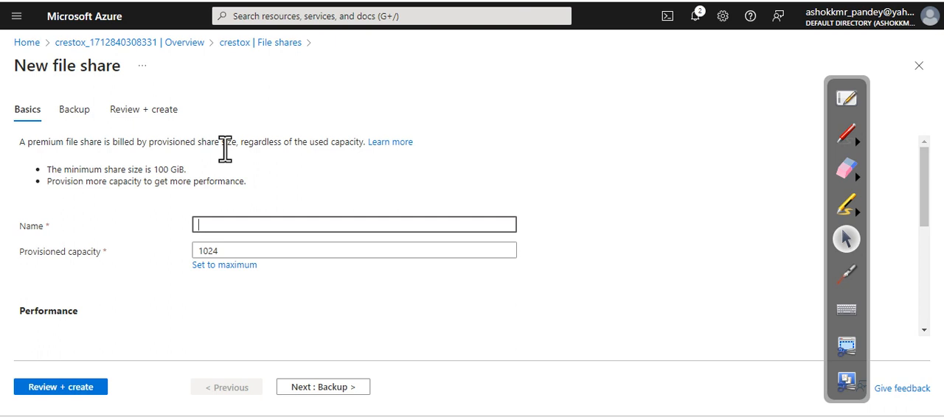
{"action": "type", "text": "Co"}
{"action": "key", "text": "BackSpace"}
{"action": "key", "text": "BackSpace"}
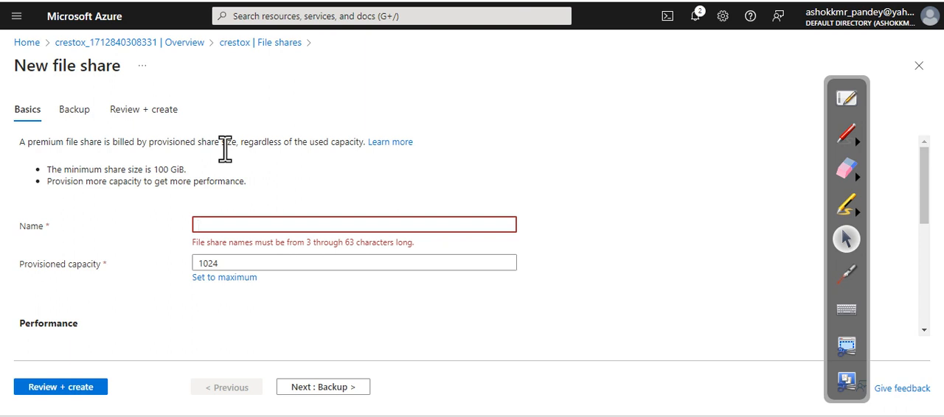
{"action": "type", "text": "C"}
{"action": "key", "text": "BackSpace"}
{"action": "type", "text": "c"}
{"action": "key", "text": "BackSpace"}
{"action": "type", "text": "D"}
{"action": "key", "text": "BackSpace"}
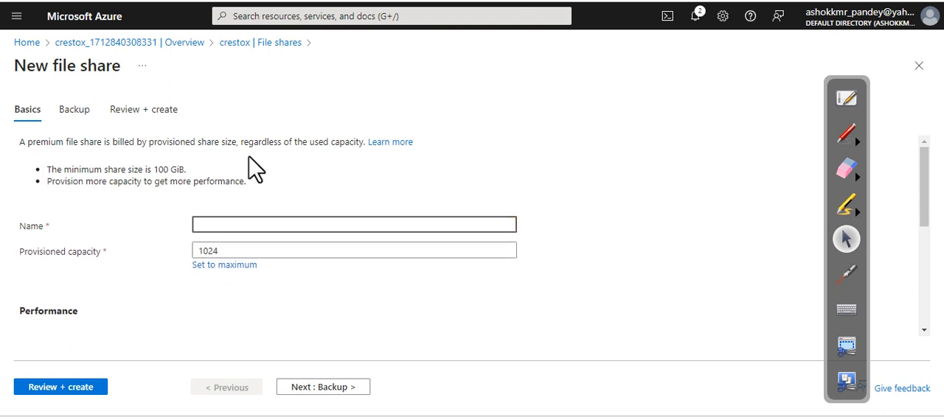
Step: Name the new file share companydata, using only lowercase letters
{"action": "type", "text": "CmpanyData"}
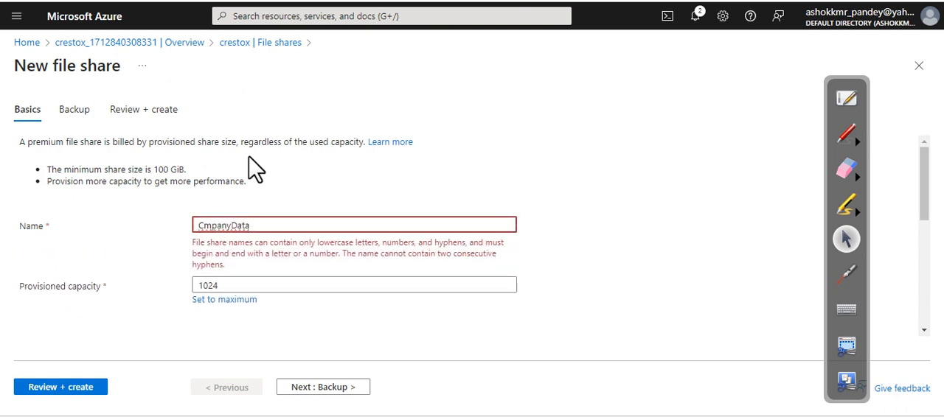
{"action": "left_click_drag", "start_coordinate": [194, 244], "coordinate": [380, 245]}
{"action": "left_click", "coordinate": [202, 226]}
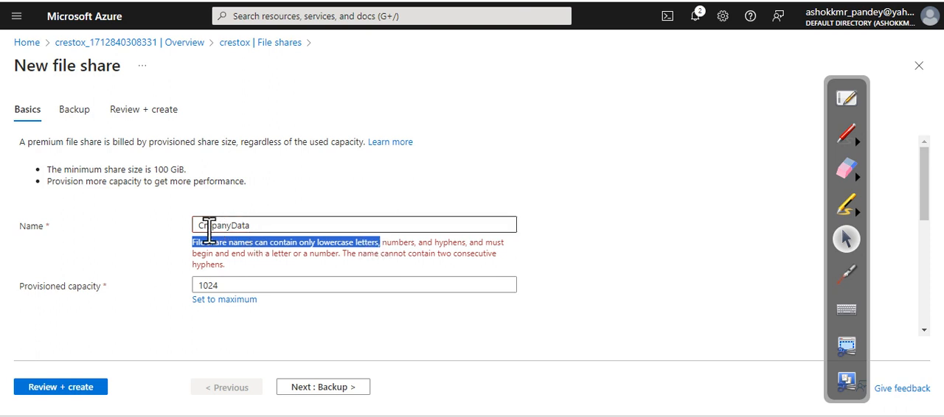
{"action": "type", "text": "o"}
{"action": "left_click", "coordinate": [207, 230]}
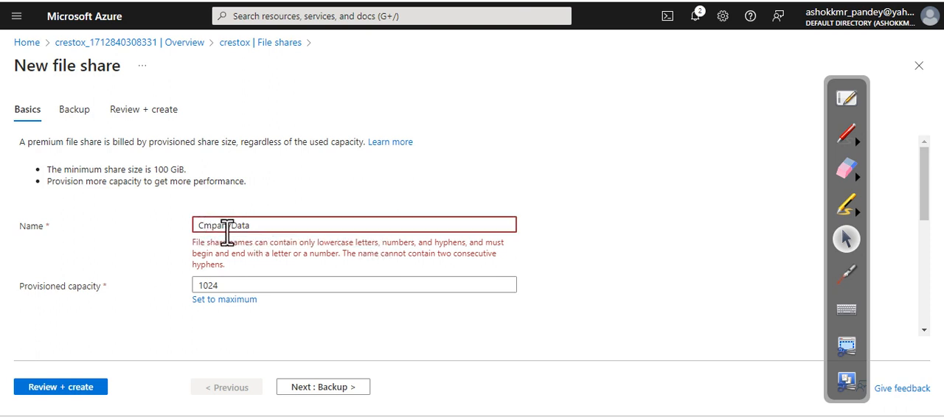
{"action": "key", "text": "BackSpace"}
{"action": "type", "text": "co"}
{"action": "left_click", "coordinate": [245, 226]}
{"action": "key", "text": "BackSpace"}
{"action": "type", "text": "d"}
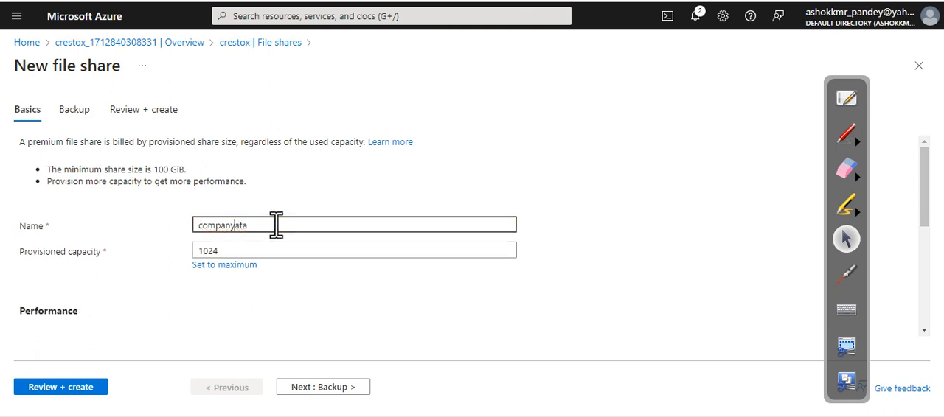
{"action": "left_click", "coordinate": [540, 246]}
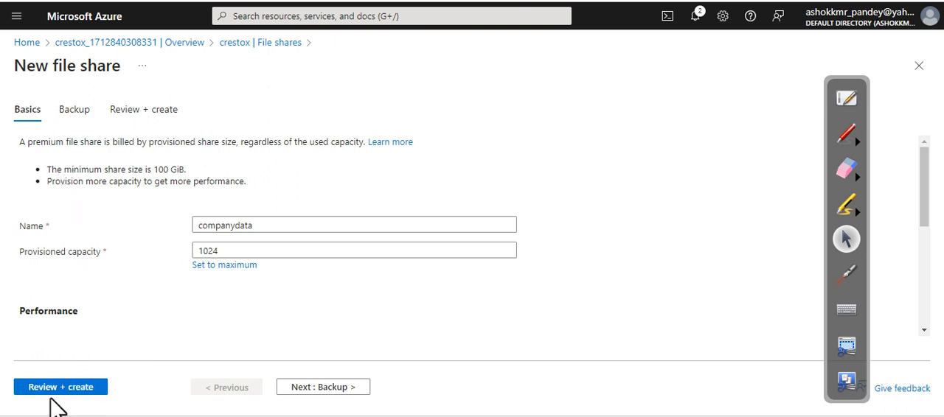
Step: Check the file share's backup settings, keep the proposed vault and daily policy, and create the share
{"action": "left_click", "coordinate": [67, 110]}
{"action": "scroll", "coordinate": [120, 240], "scroll_direction": "down", "scroll_amount": 2}
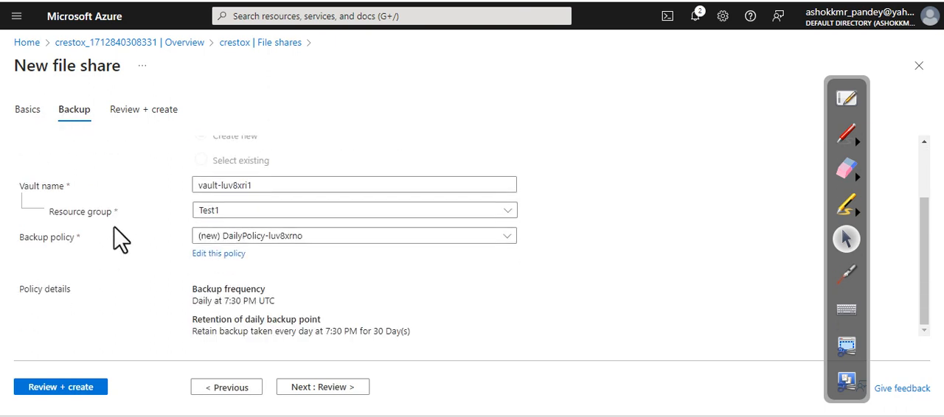
{"action": "left_click", "coordinate": [65, 387]}
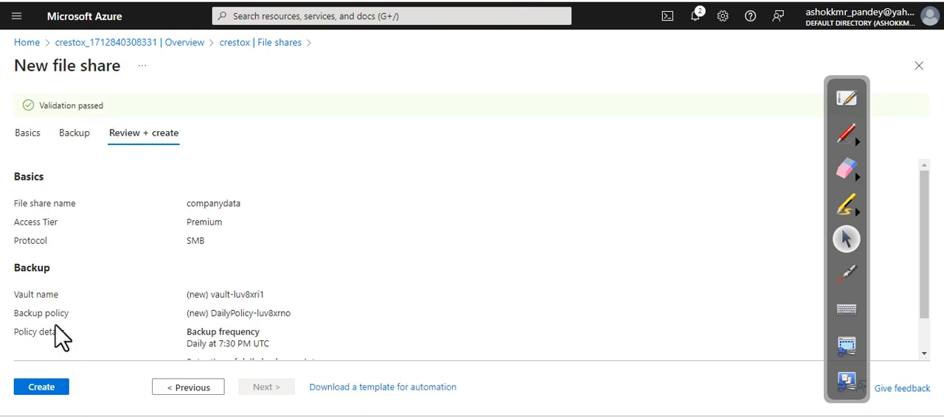
{"action": "left_click", "coordinate": [46, 390]}
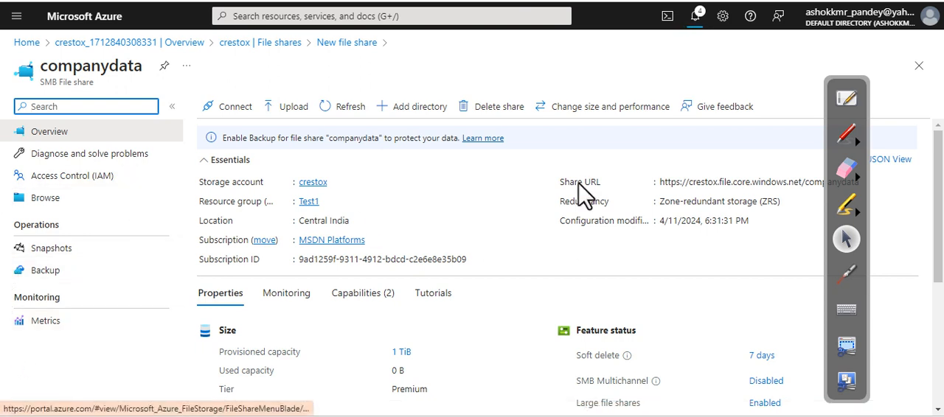
Step: Add a directory named hr to the companydata file share
{"action": "left_click", "coordinate": [415, 115]}
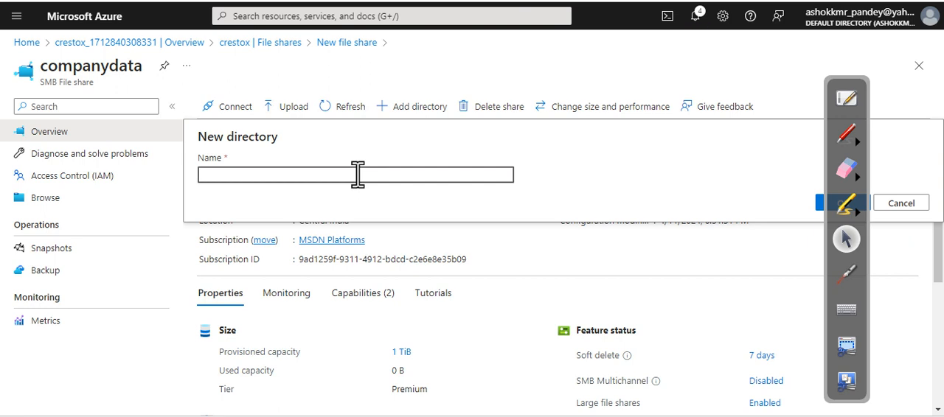
{"action": "type", "text": "hr"}
{"action": "left_click", "coordinate": [855, 88]}
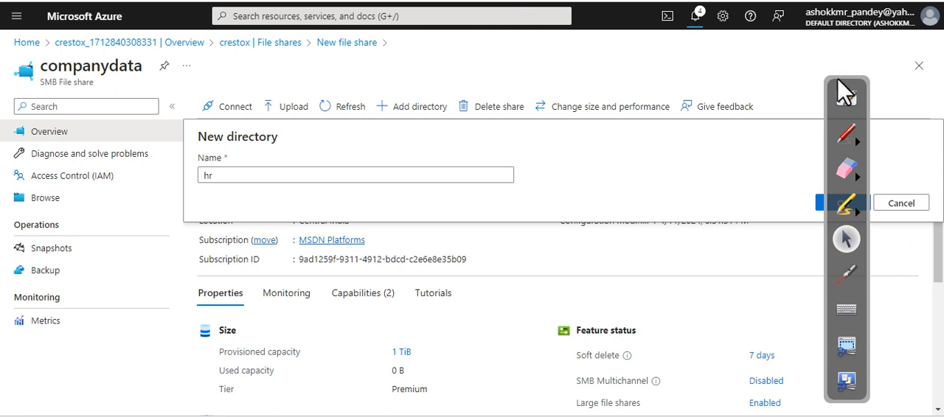
{"action": "left_click_drag", "start_coordinate": [844, 92], "coordinate": [771, 95]}
{"action": "left_click", "coordinate": [843, 204]}
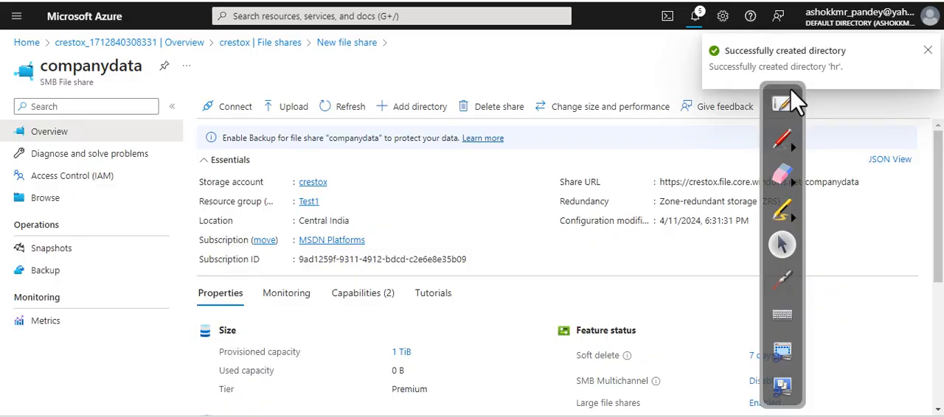
{"action": "mouse_move", "coordinate": [789, 90]}
{"action": "left_mouse_down"}
{"action": "mouse_move", "coordinate": [915, 94]}
{"action": "mouse_move", "coordinate": [929, 105]}
{"action": "mouse_move", "coordinate": [922, 124]}
{"action": "left_mouse_up"}
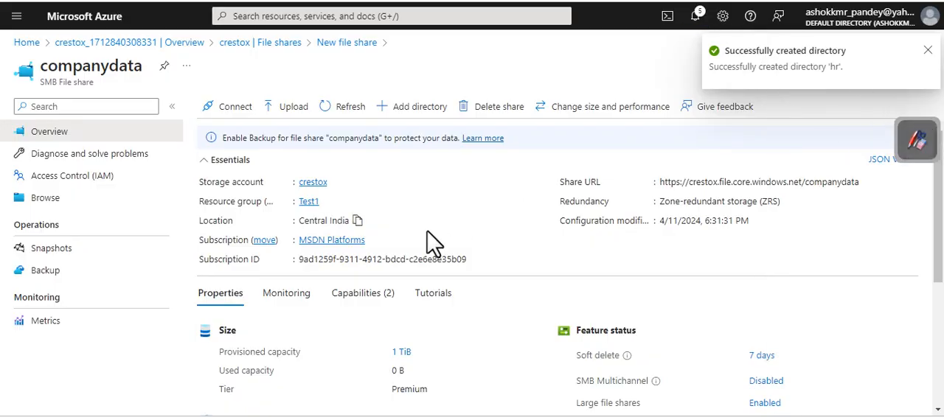
Step: Examine the size, performance and feature properties of the companydata file share
{"action": "scroll", "coordinate": [448, 236], "scroll_direction": "down", "scroll_amount": 3}
{"action": "scroll", "coordinate": [448, 236], "scroll_direction": "up", "scroll_amount": 3}
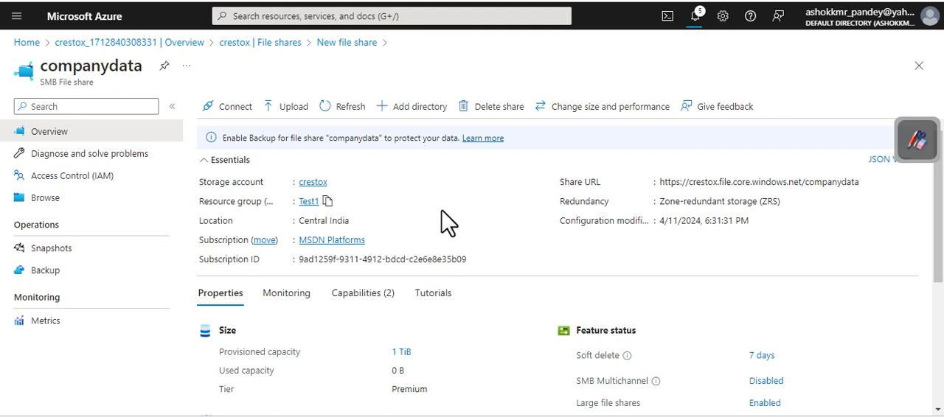
{"action": "scroll", "coordinate": [428, 225], "scroll_direction": "down", "scroll_amount": 2}
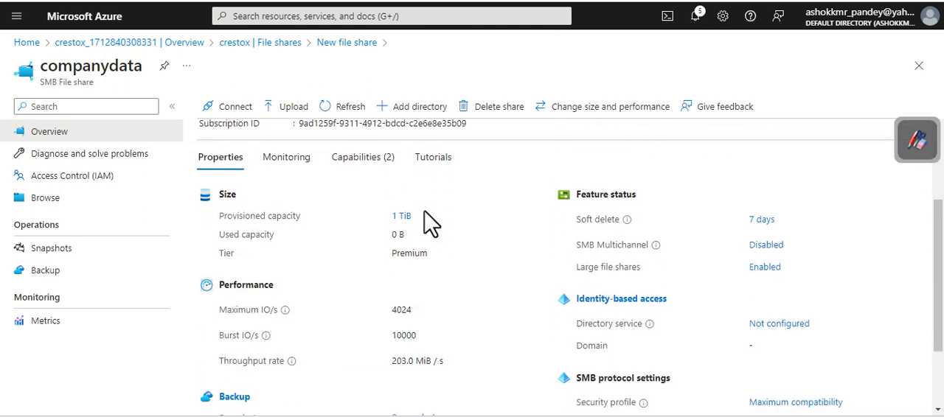
Step: Browse the companydata file share and open its hr directory
{"action": "scroll", "coordinate": [428, 223], "scroll_direction": "up", "scroll_amount": 2}
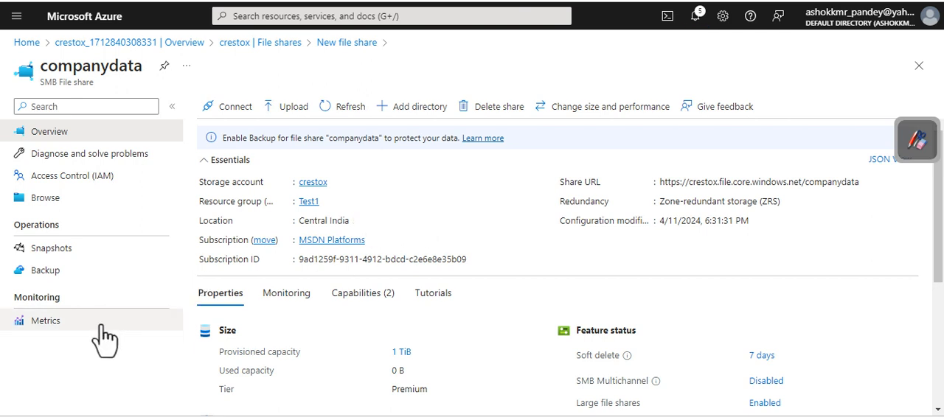
{"action": "left_click", "coordinate": [51, 210]}
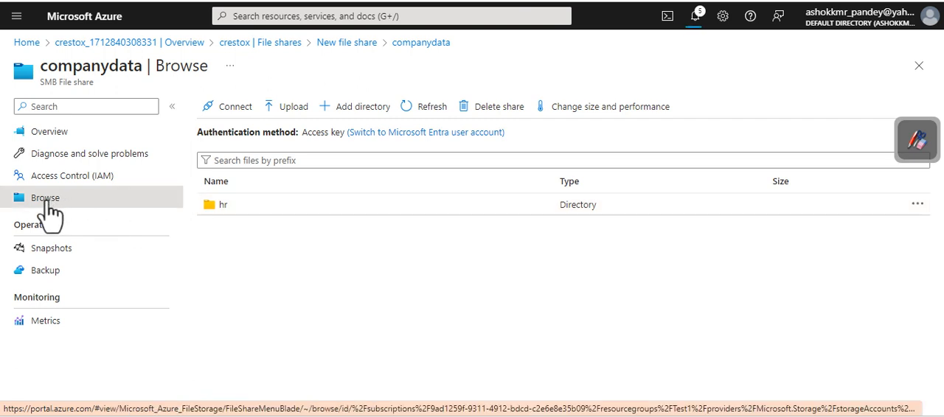
{"action": "left_click", "coordinate": [220, 213]}
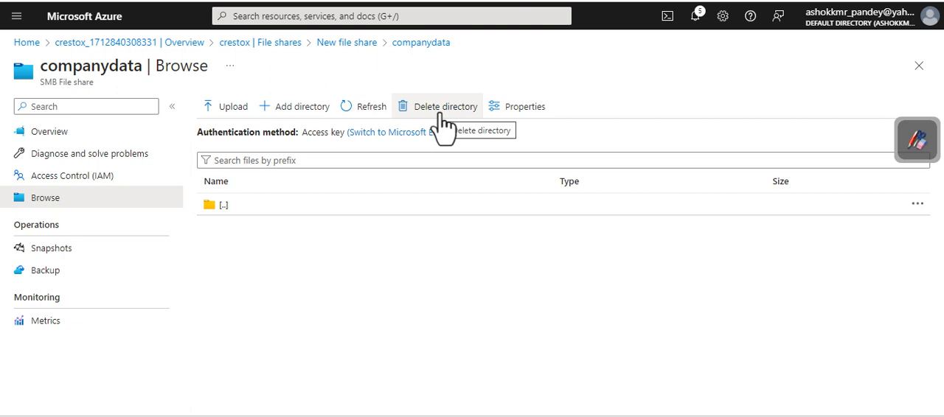
Step: Add a snapshot of the companydata file share with the comment freshcopy
{"action": "left_click", "coordinate": [56, 258]}
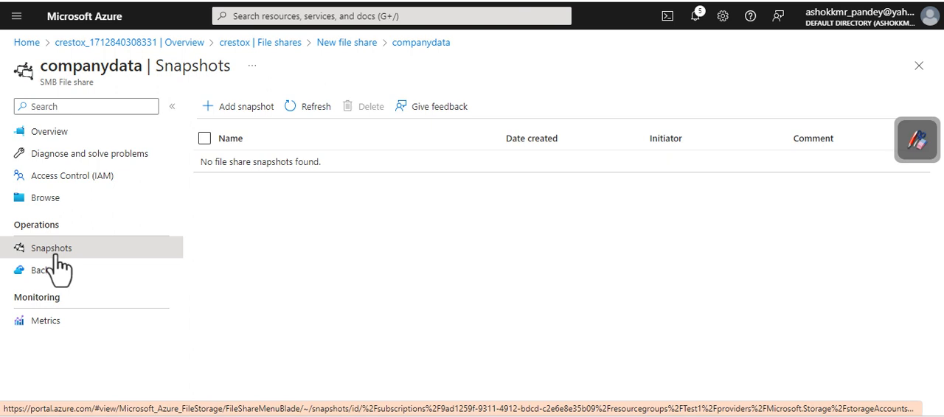
{"action": "left_click", "coordinate": [250, 112]}
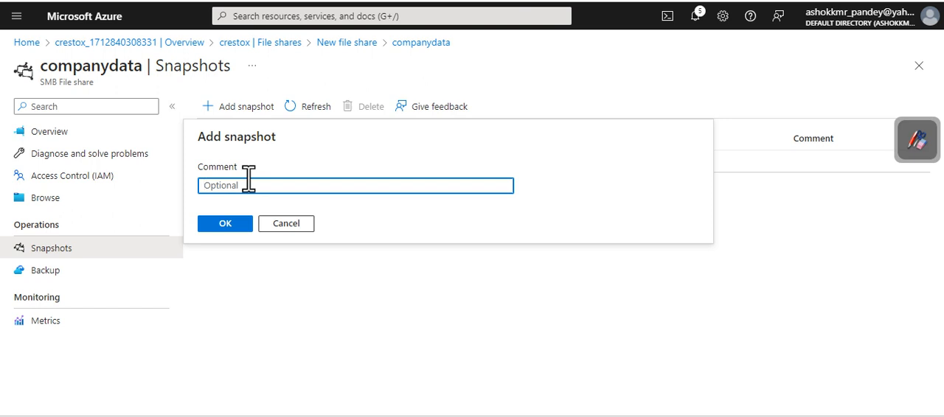
{"action": "type", "text": "freshcopy"}
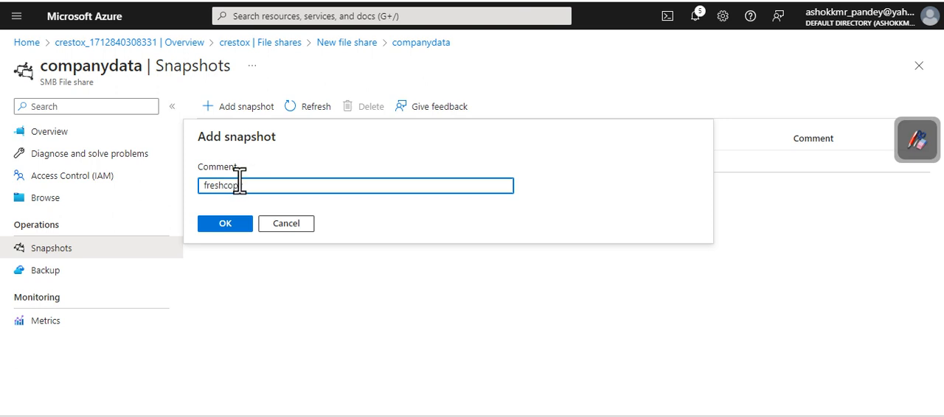
{"action": "left_click", "coordinate": [229, 224]}
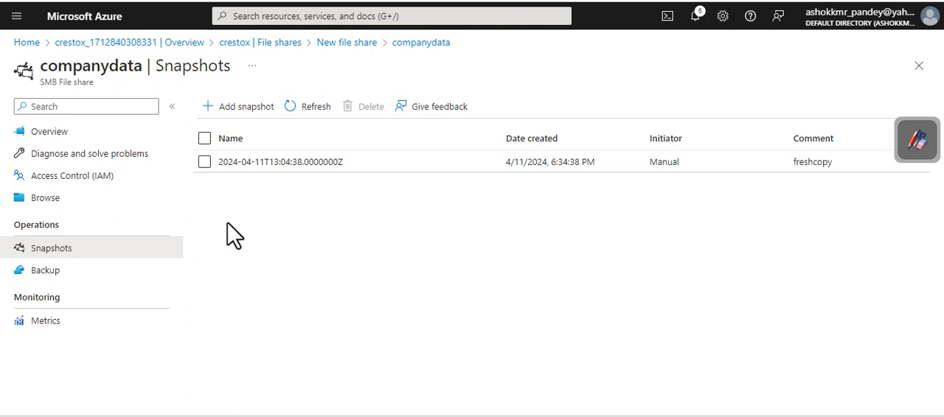
Step: Delete the freshcopy snapshot from the companydata file share and dismiss the notification
{"action": "left_click", "coordinate": [205, 162]}
{"action": "left_click", "coordinate": [356, 107]}
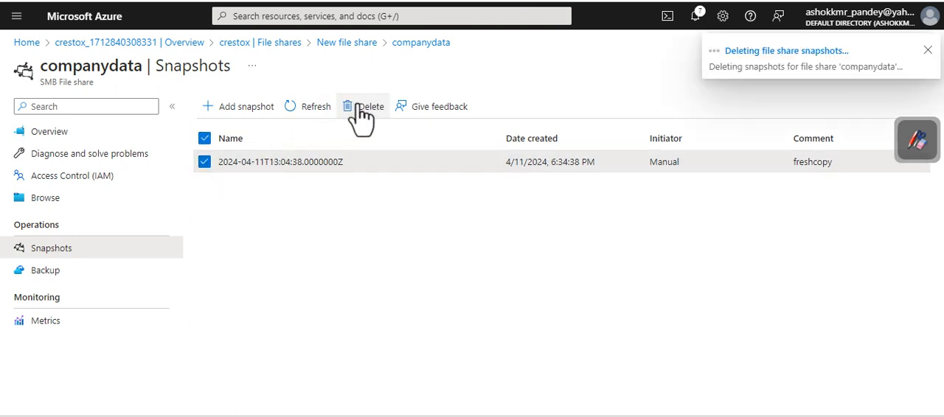
{"action": "left_click", "coordinate": [928, 50]}
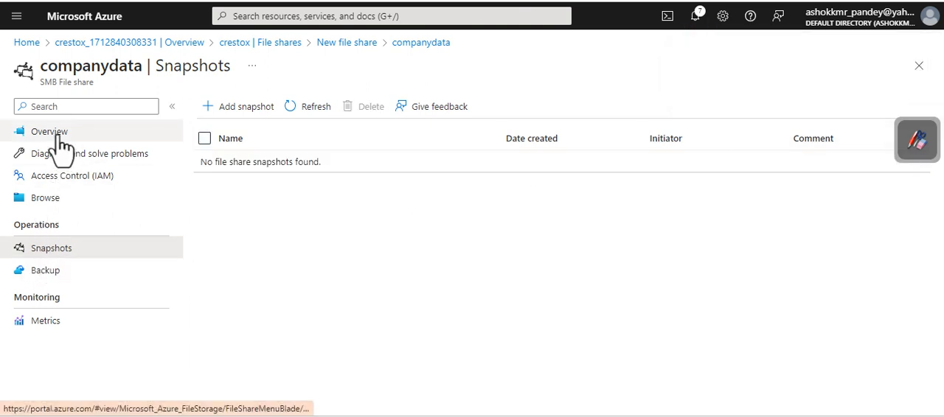
Step: Upload IndiaGate.jpg, LotusTemple.jpg and PresidentHouse.jpg to the hr directory of the companydata share
{"action": "left_click", "coordinate": [110, 201]}
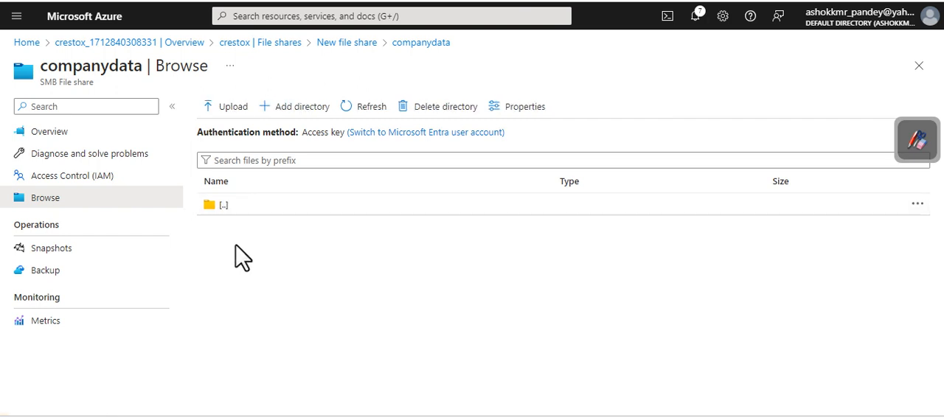
{"action": "left_click", "coordinate": [245, 112]}
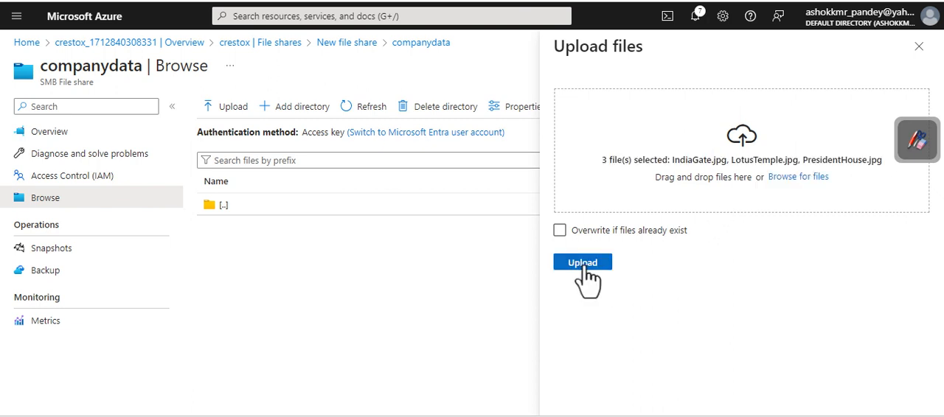
{"action": "left_click", "coordinate": [590, 271]}
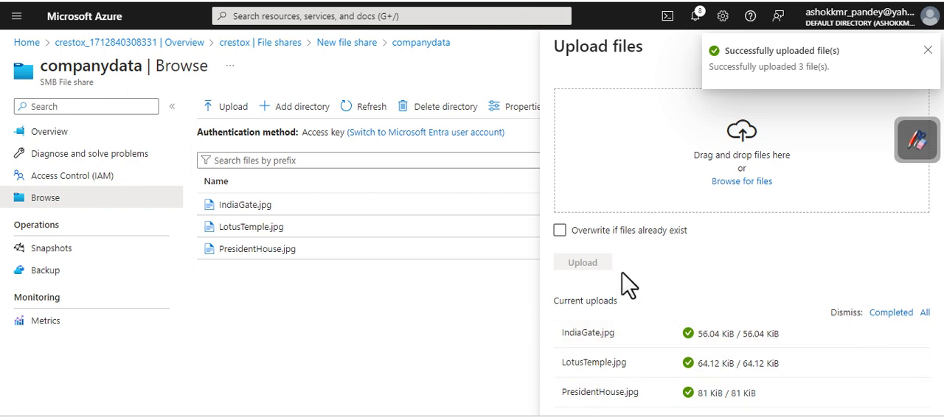
{"action": "left_click", "coordinate": [927, 50]}
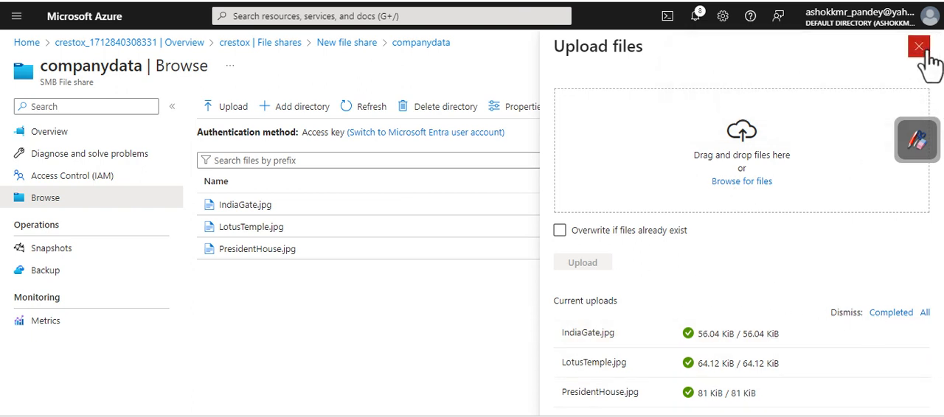
{"action": "left_click", "coordinate": [919, 49]}
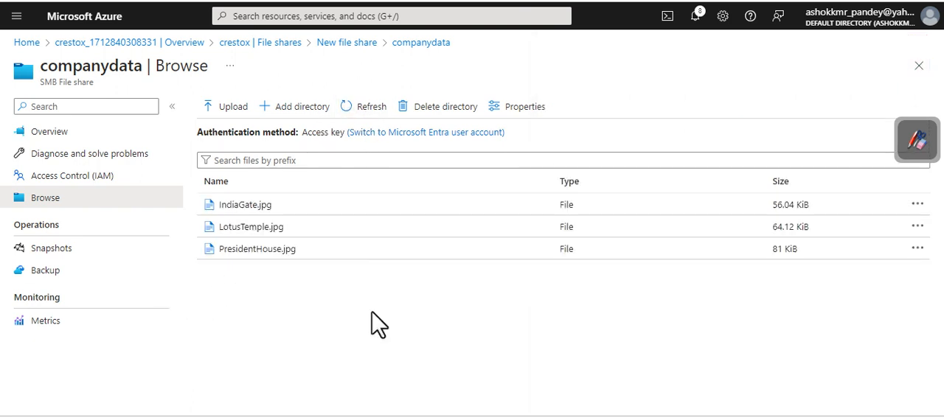
Step: Take a snapshot of the companydata share including the uploaded images, with the comment freshcopy
{"action": "left_click", "coordinate": [41, 249]}
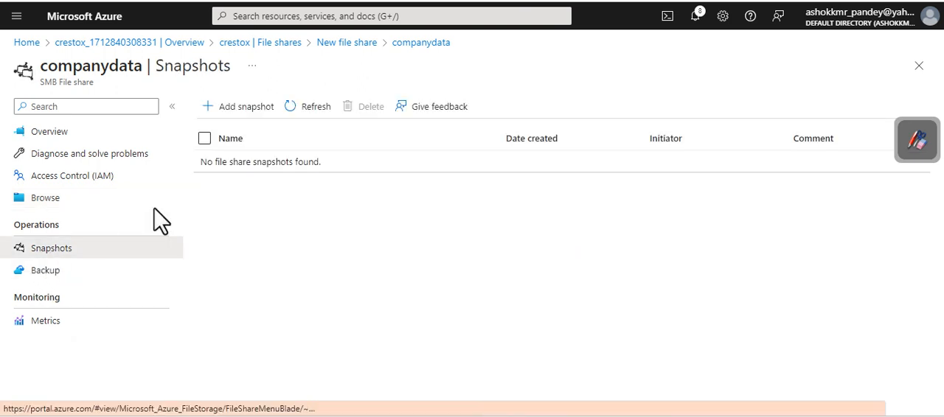
{"action": "left_click", "coordinate": [238, 107]}
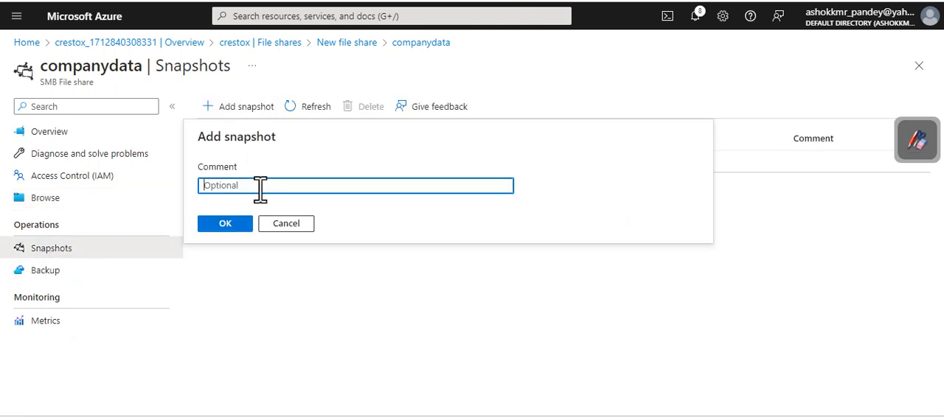
{"action": "type", "text": "freshcopy"}
{"action": "left_click", "coordinate": [218, 225]}
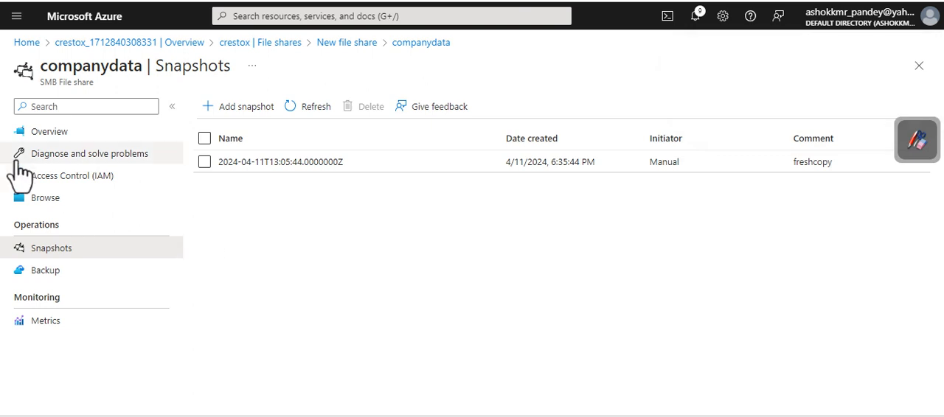
Step: Delete IndiaGate.jpg from the hr directory of the companydata file share
{"action": "left_click", "coordinate": [48, 200]}
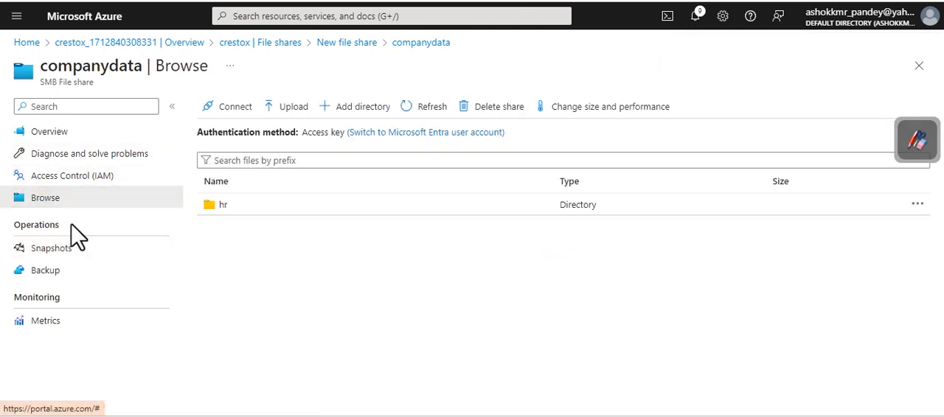
{"action": "left_click", "coordinate": [221, 205]}
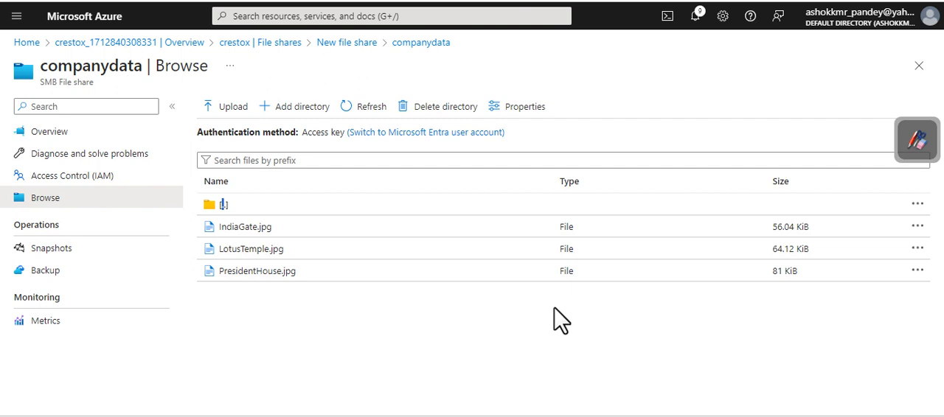
{"action": "left_click", "coordinate": [919, 229]}
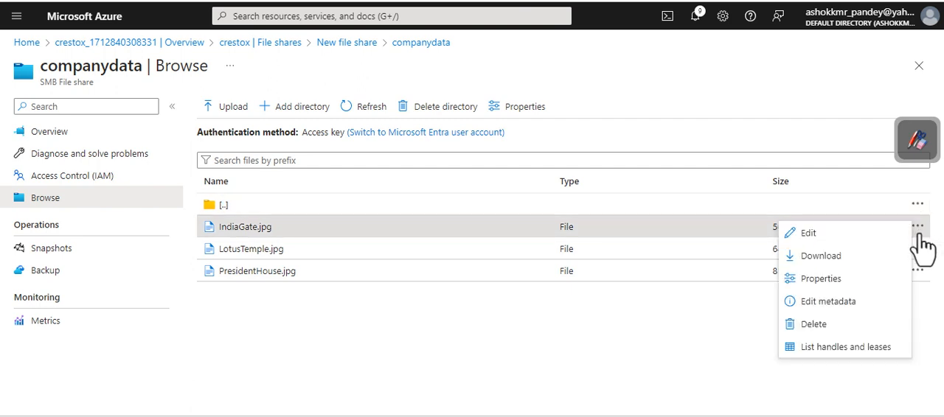
{"action": "left_click", "coordinate": [814, 325]}
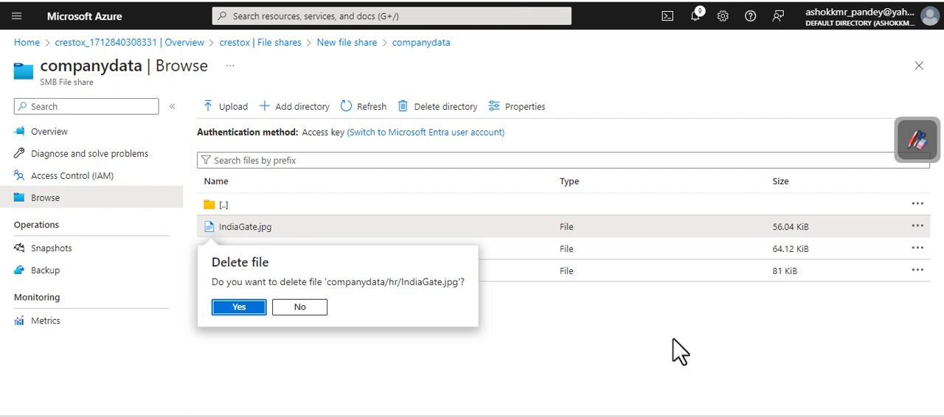
{"action": "left_click", "coordinate": [239, 308]}
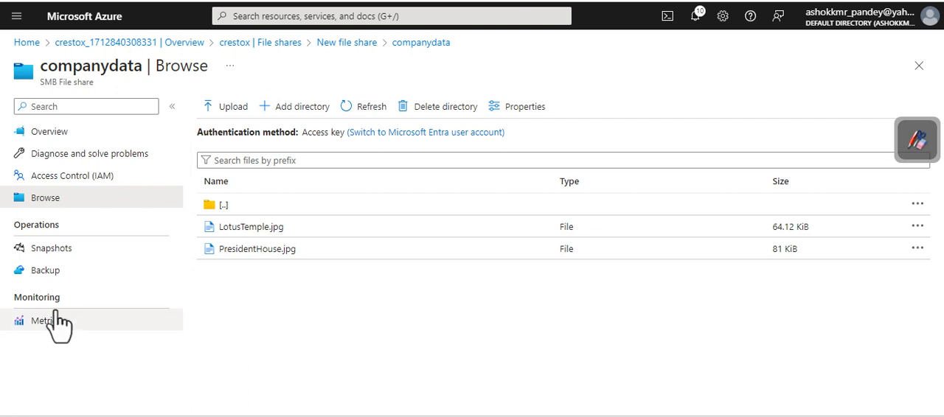
Step: Open the freshcopy snapshot of the companydata share and go into its hr directory
{"action": "left_click", "coordinate": [51, 248]}
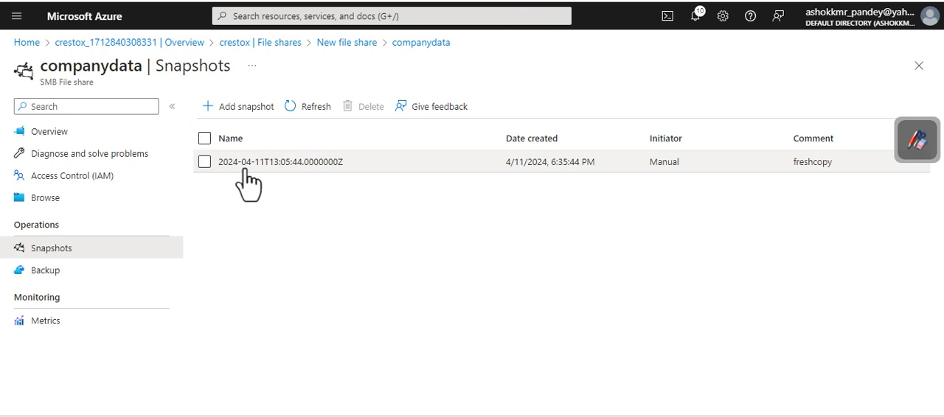
{"action": "left_click", "coordinate": [208, 169]}
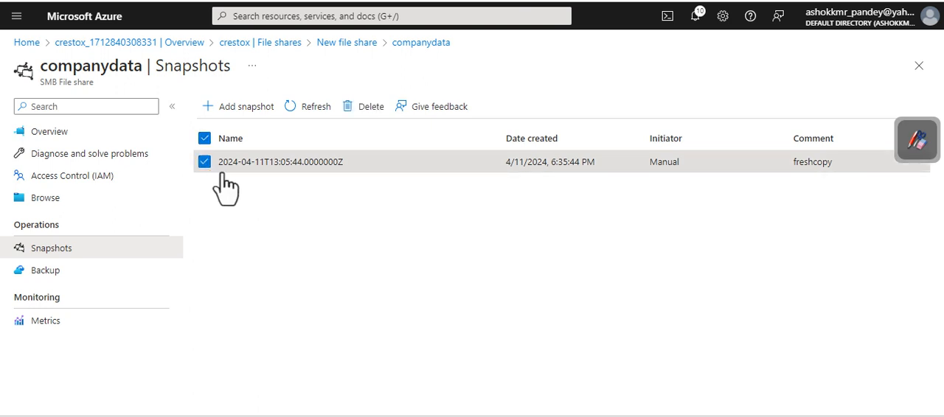
{"action": "left_click", "coordinate": [224, 167]}
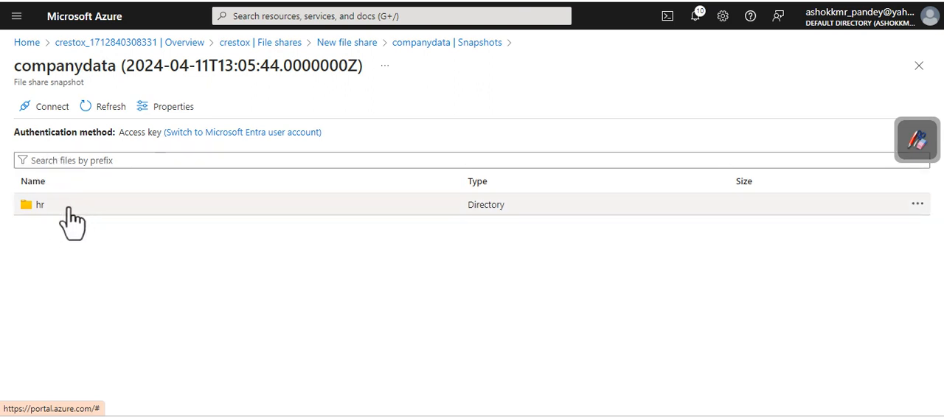
{"action": "left_click", "coordinate": [918, 205]}
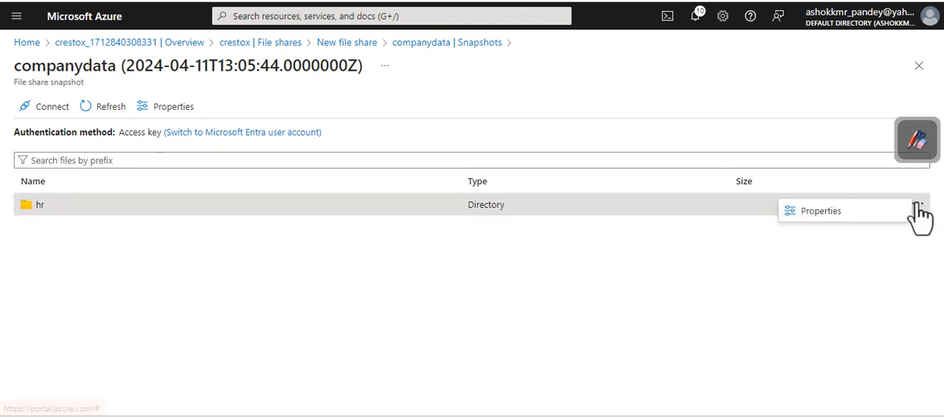
{"action": "left_click", "coordinate": [83, 206]}
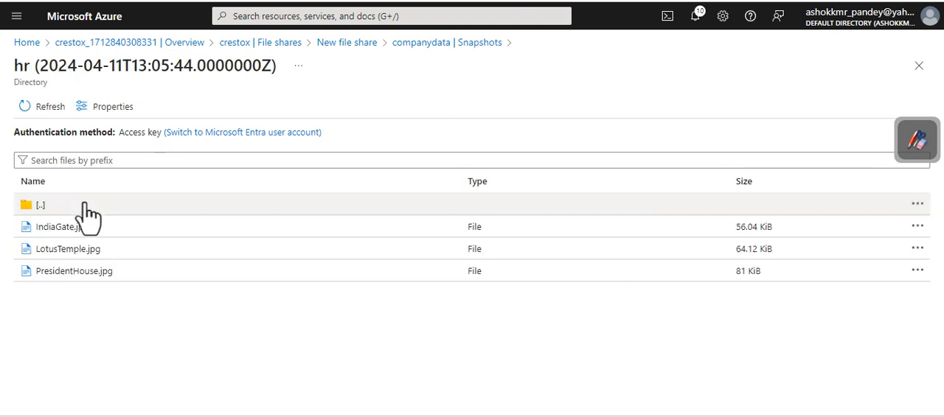
Step: Restore IndiaGate.jpg from the snapshot with the option to overwrite the original file
{"action": "left_click", "coordinate": [918, 228]}
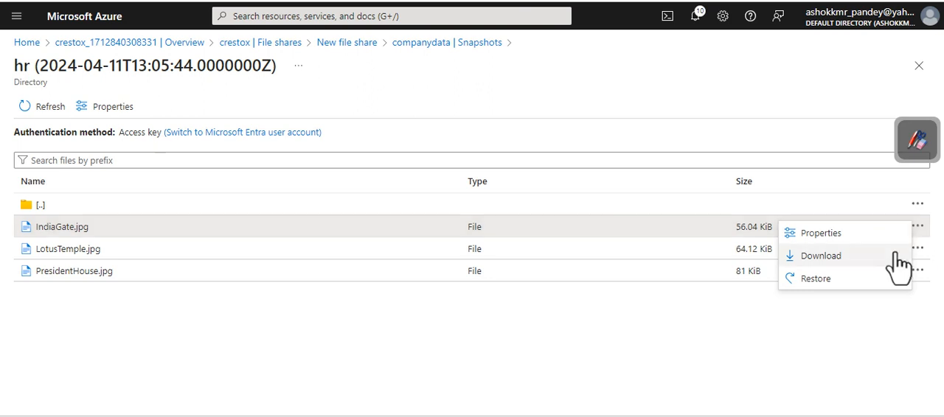
{"action": "left_click", "coordinate": [813, 283]}
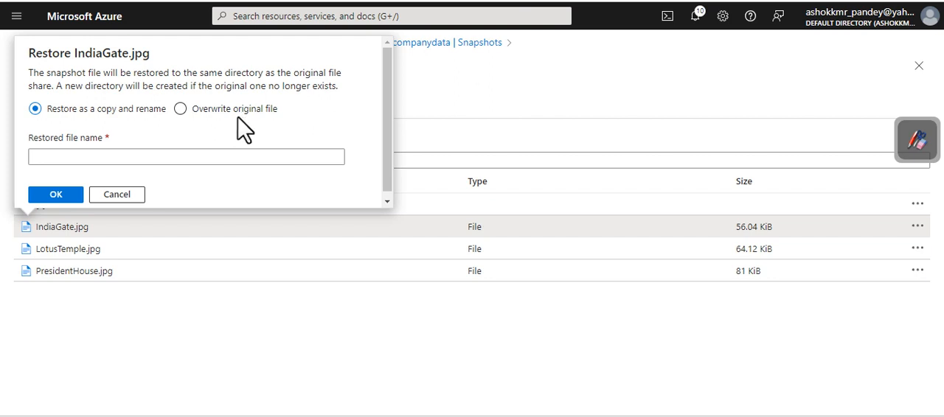
{"action": "left_click", "coordinate": [200, 156]}
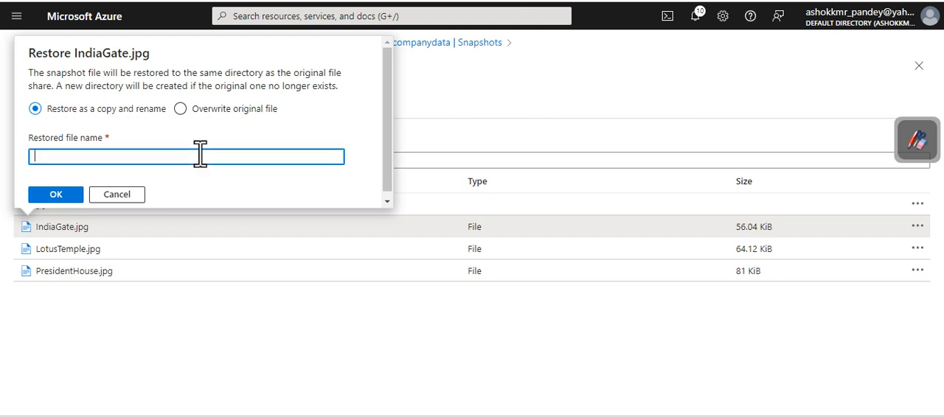
{"action": "left_click", "coordinate": [180, 110]}
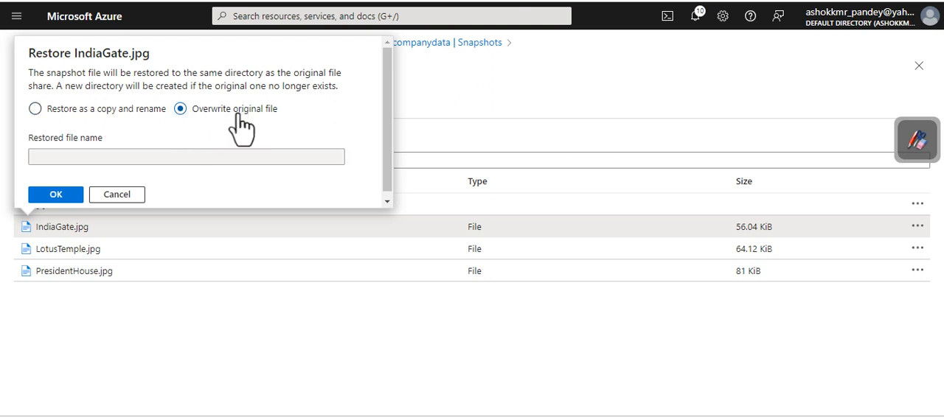
{"action": "left_click", "coordinate": [63, 196]}
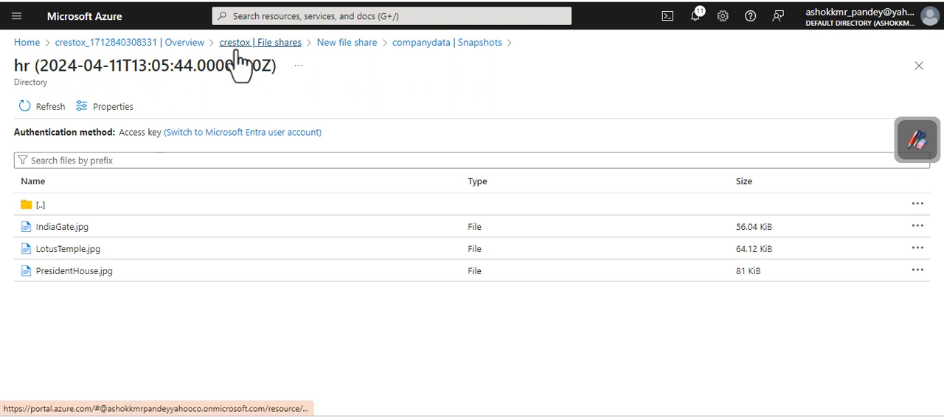
Step: Return to the live companydata file share and browse its hr directory to check the restored file
{"action": "left_click", "coordinate": [323, 45]}
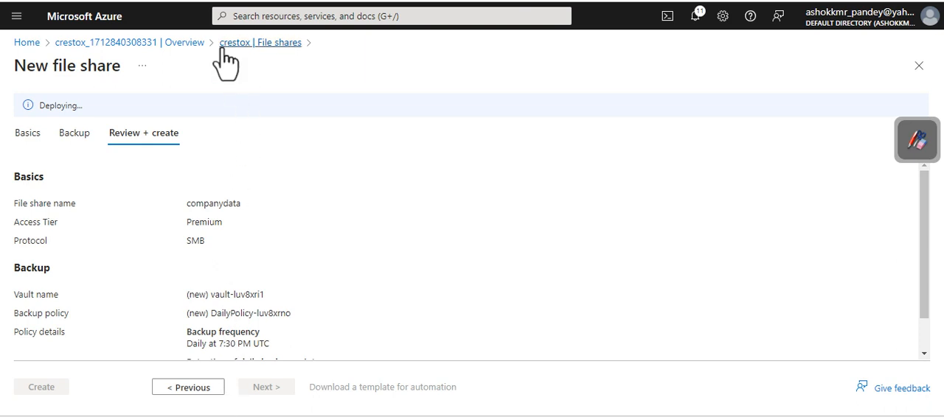
{"action": "left_click", "coordinate": [179, 46]}
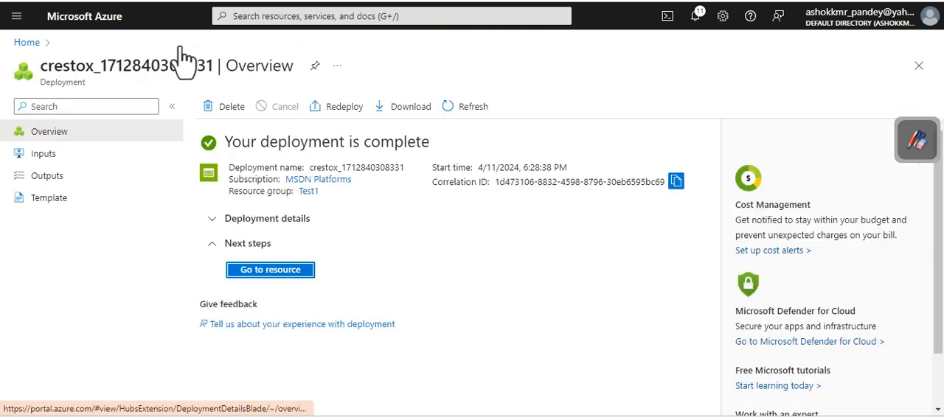
{"action": "left_click", "coordinate": [249, 270]}
{"action": "left_click", "coordinate": [53, 316]}
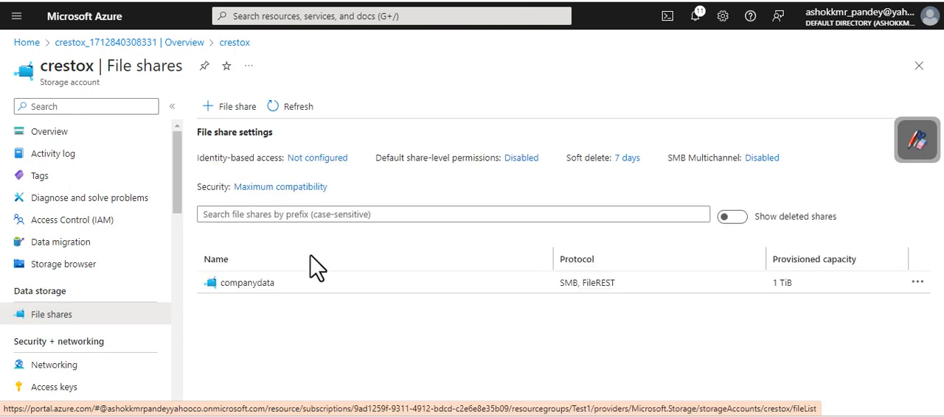
{"action": "left_click", "coordinate": [244, 290]}
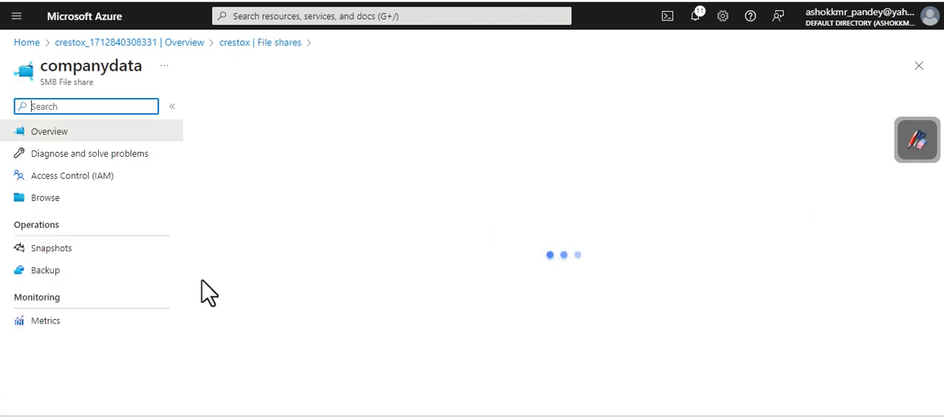
{"action": "left_click", "coordinate": [54, 200]}
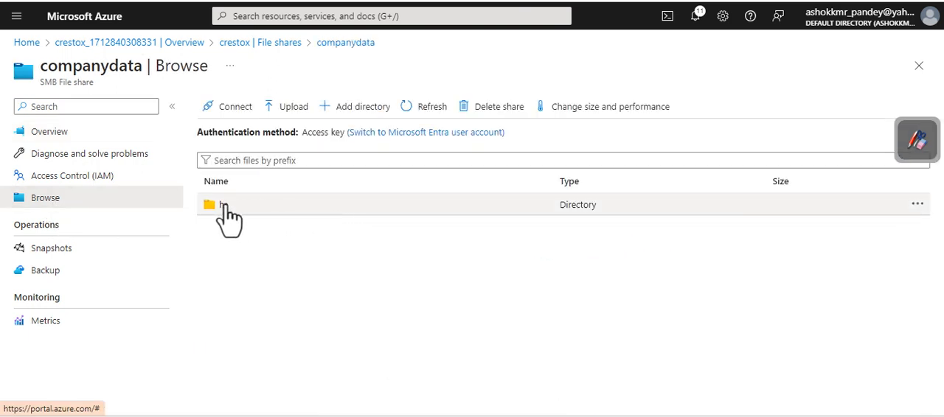
{"action": "left_click", "coordinate": [222, 207]}
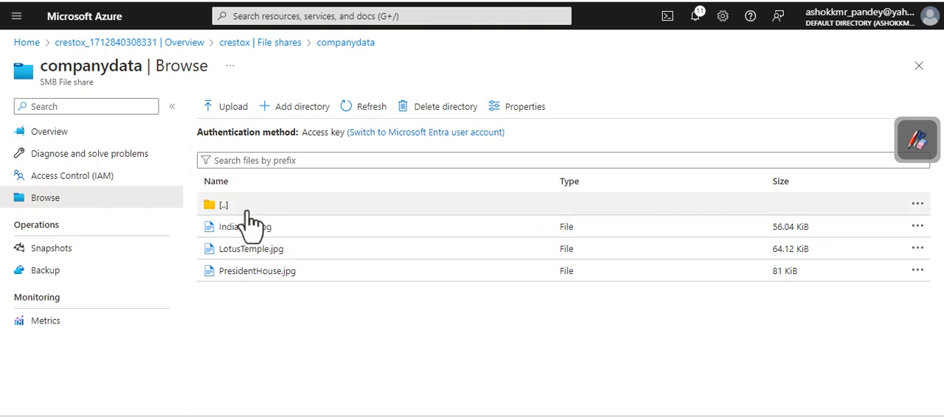
Step: Search the portal for vnet and open the Virtual networks service
{"action": "left_click", "coordinate": [352, 17]}
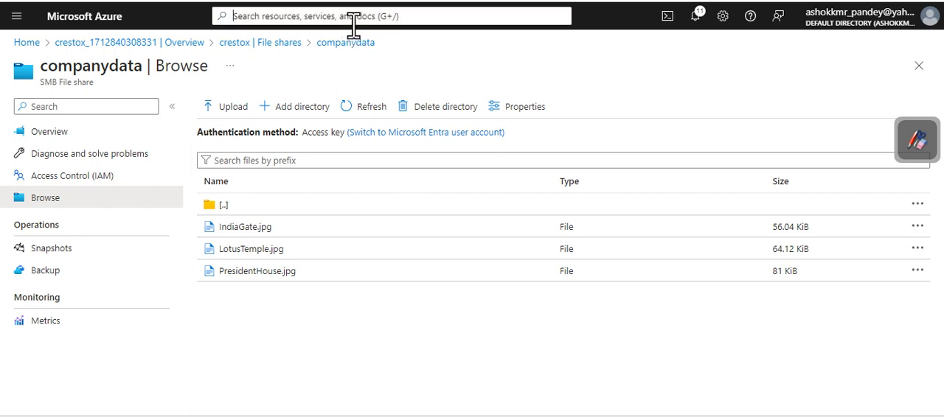
{"action": "type", "text": "vm"}
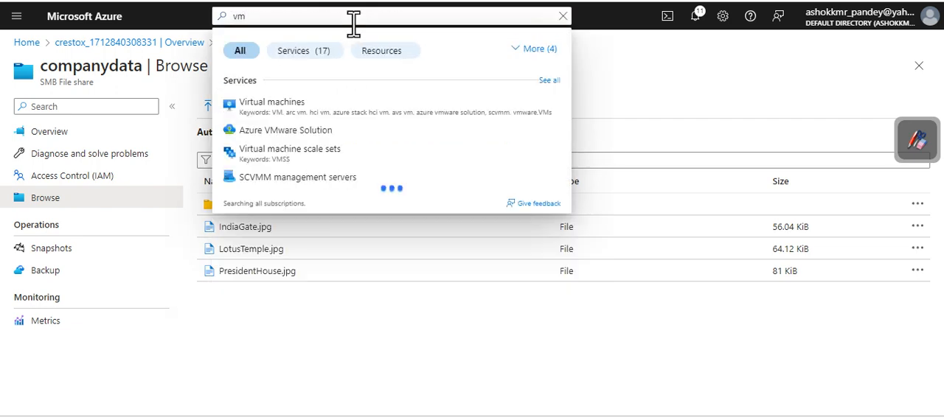
{"action": "key", "text": "BackSpace"}
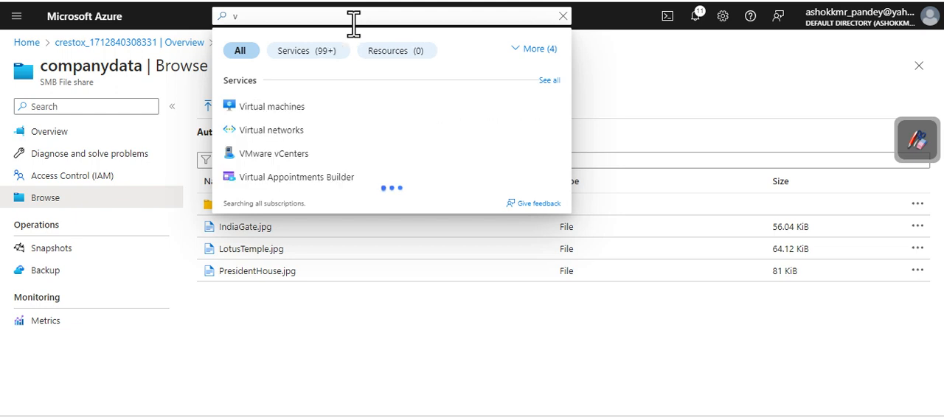
{"action": "type", "text": "net"}
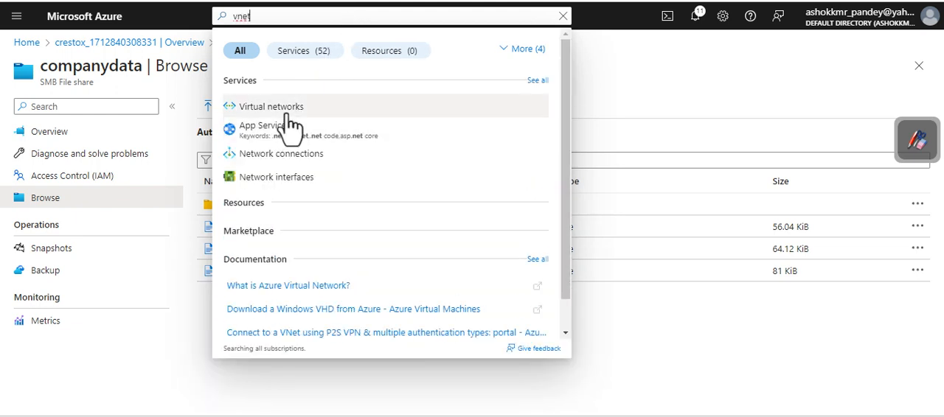
{"action": "left_click", "coordinate": [299, 105]}
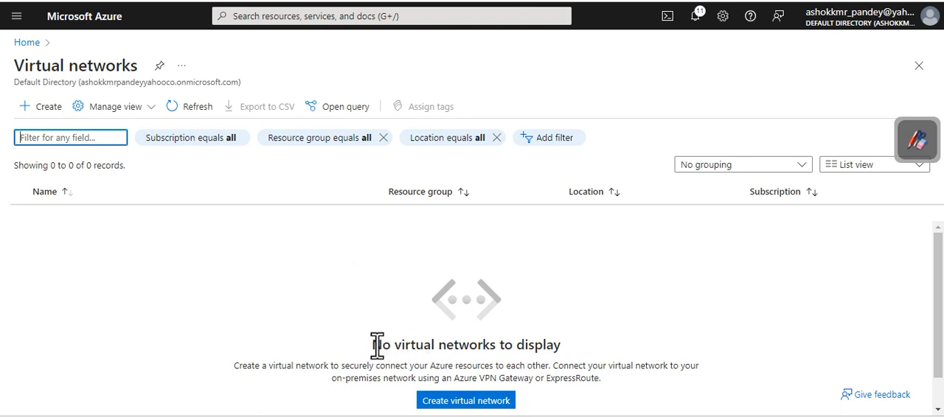
{"action": "left_click_drag", "start_coordinate": [373, 344], "coordinate": [565, 344]}
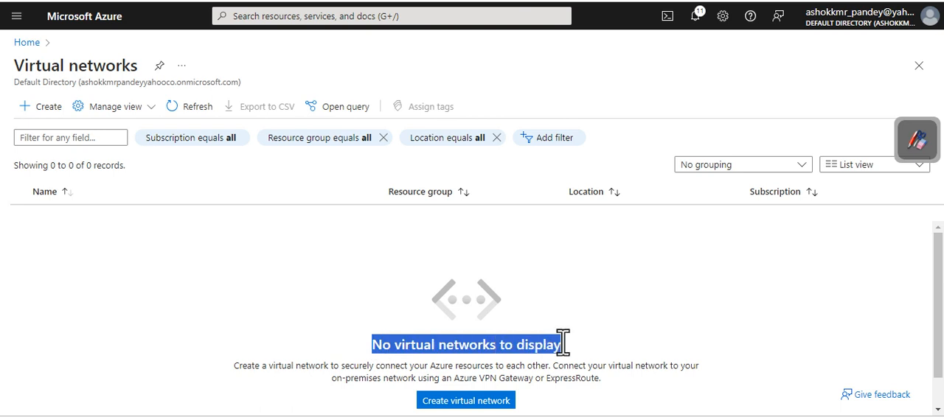
Step: Create a virtual network named RestrictedAccess in resource group Test1 and the Central India region
{"action": "left_click", "coordinate": [466, 402]}
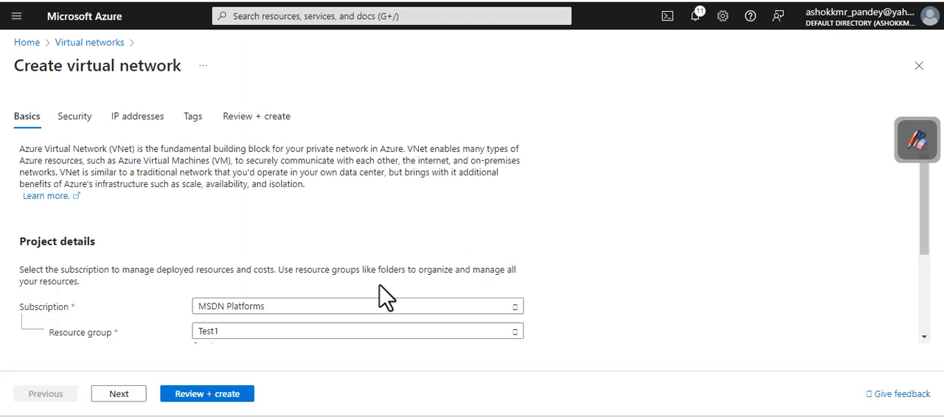
{"action": "scroll", "coordinate": [295, 339], "scroll_direction": "down", "scroll_amount": 1}
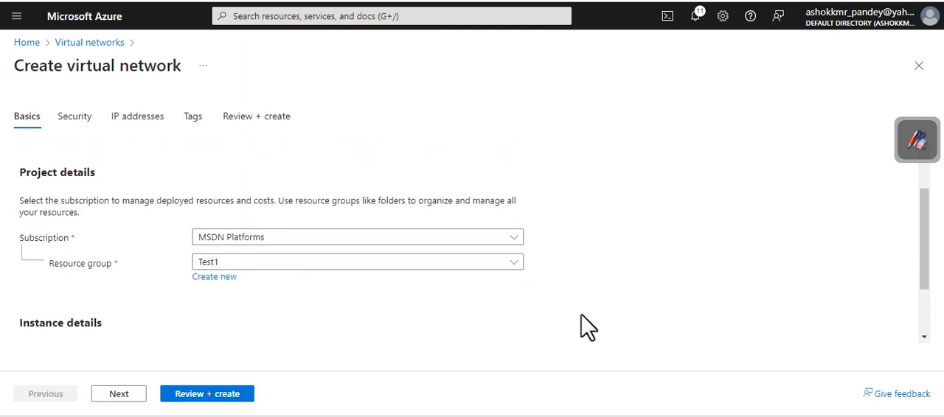
{"action": "left_click_drag", "start_coordinate": [923, 228], "coordinate": [922, 295]}
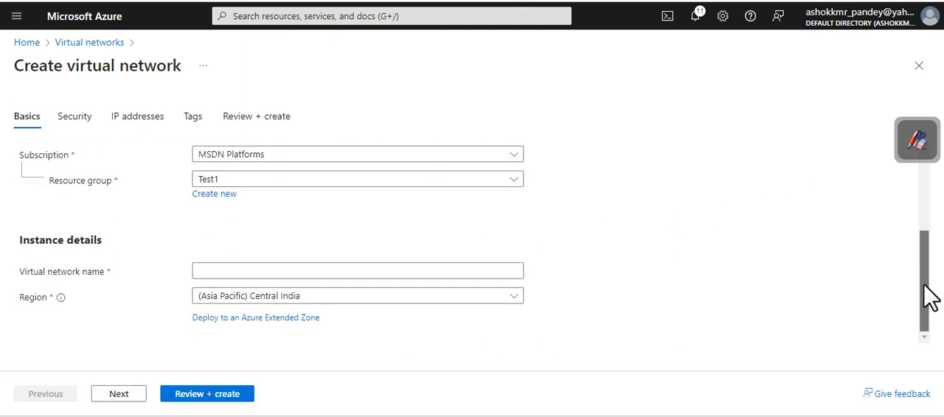
{"action": "left_click", "coordinate": [214, 270]}
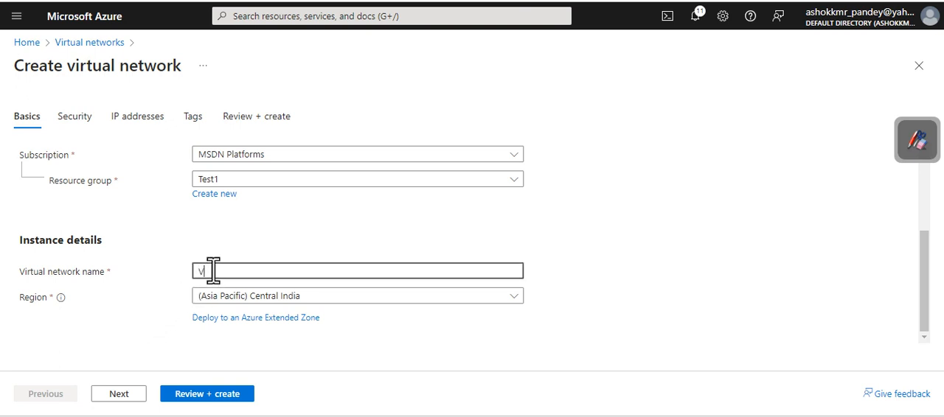
{"action": "type", "text": "Vnet1"}
{"action": "left_click_drag", "start_coordinate": [229, 271], "coordinate": [195, 268]}
{"action": "type", "text": "Test"}
{"action": "type", "text": "ric"}
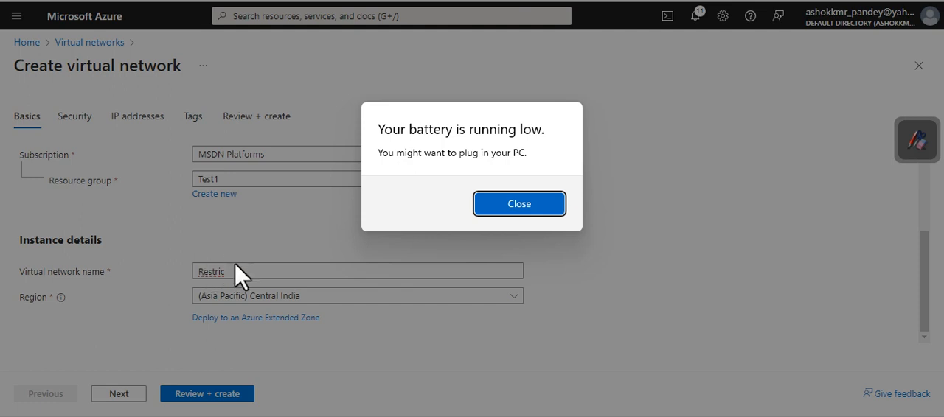
{"action": "left_click", "coordinate": [550, 197]}
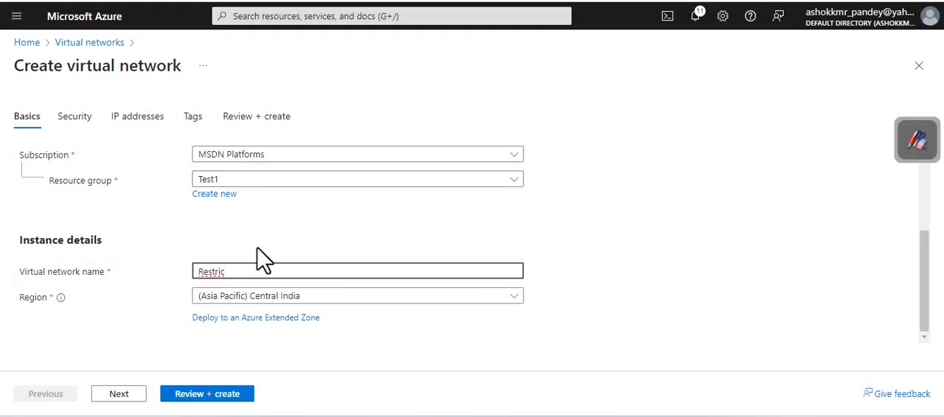
{"action": "type", "text": "tedAccess"}
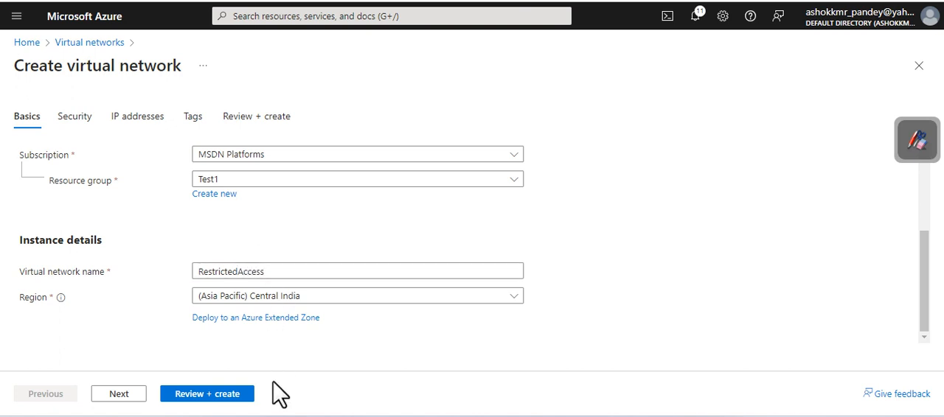
{"action": "left_click", "coordinate": [231, 396]}
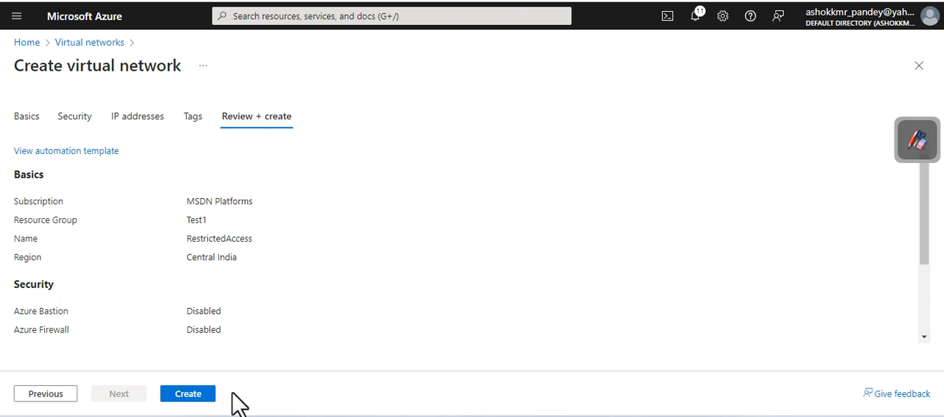
{"action": "left_click", "coordinate": [188, 394]}
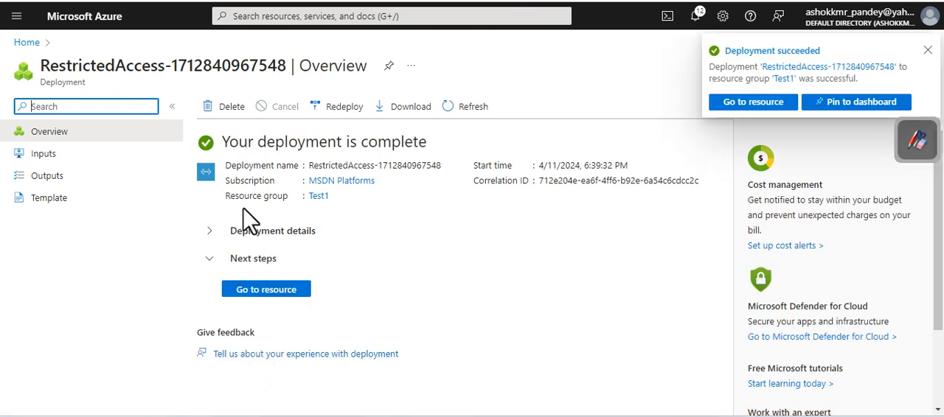
Step: Open the default subnet of the RestrictedAccess virtual network and go to its service endpoint settings
{"action": "left_click", "coordinate": [266, 291]}
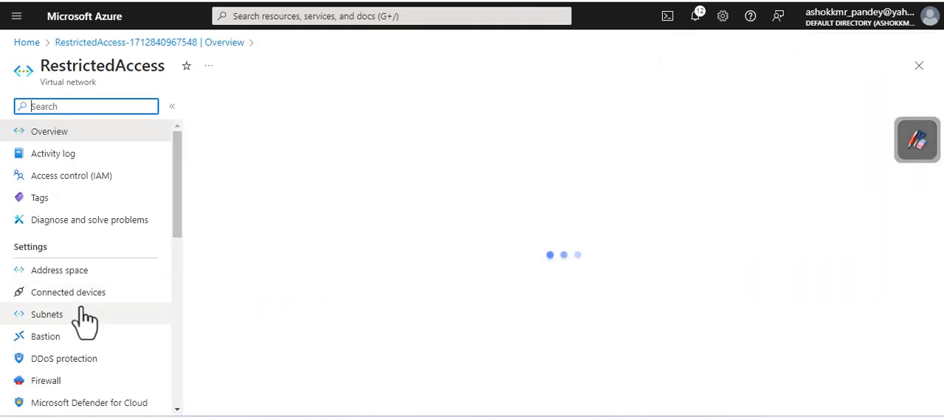
{"action": "left_click", "coordinate": [65, 315]}
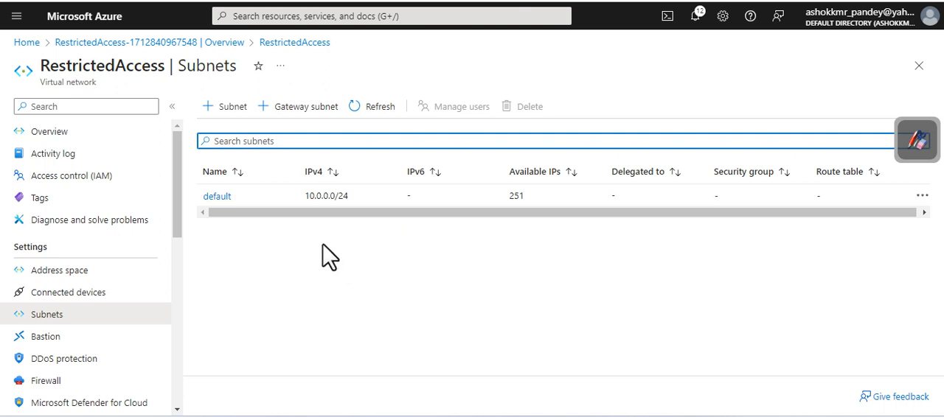
{"action": "left_click", "coordinate": [213, 197]}
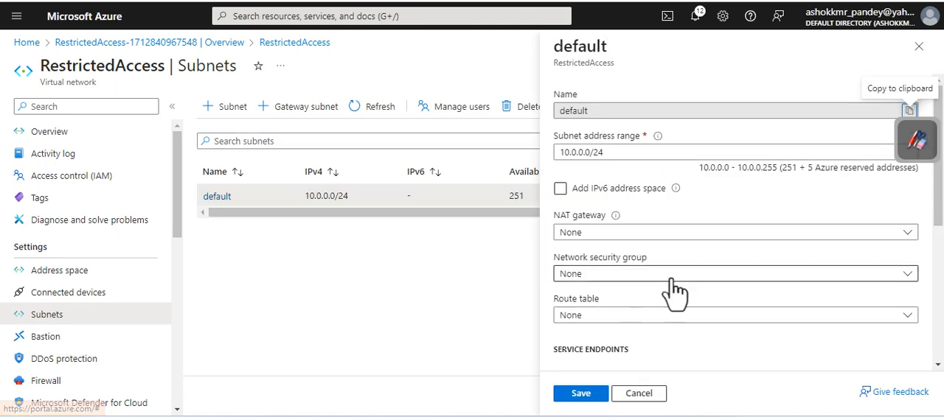
{"action": "scroll", "coordinate": [647, 289], "scroll_direction": "down", "scroll_amount": 1}
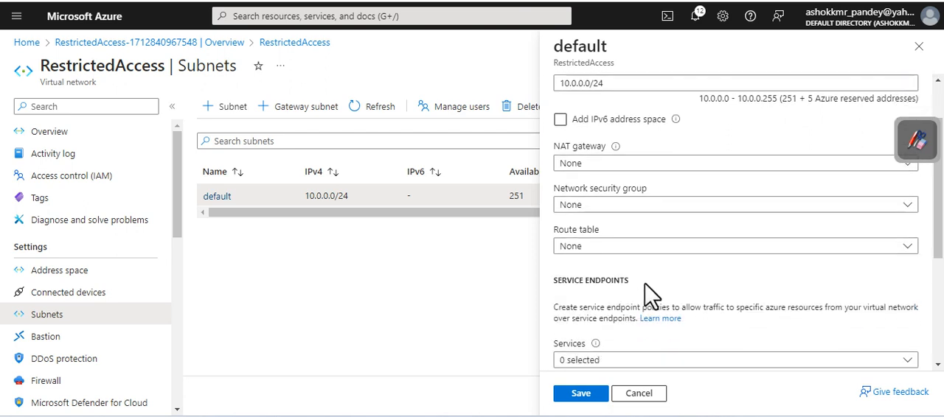
{"action": "scroll", "coordinate": [647, 291], "scroll_direction": "up", "scroll_amount": 1}
{"action": "scroll", "coordinate": [647, 291], "scroll_direction": "down", "scroll_amount": 1}
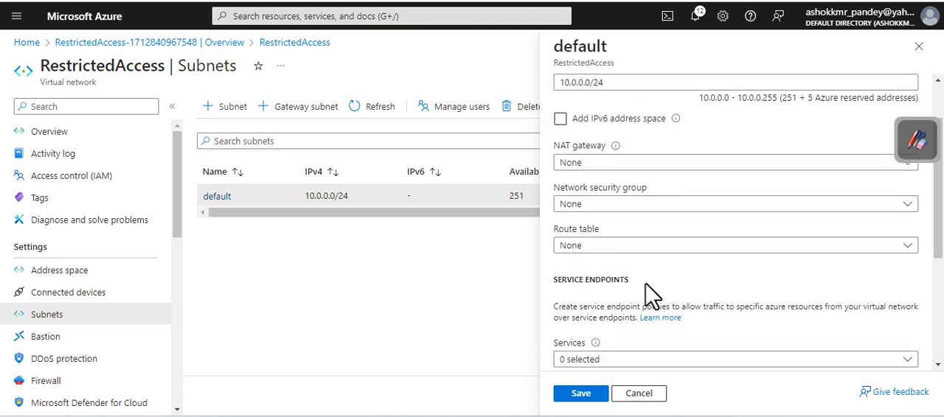
{"action": "scroll", "coordinate": [649, 294], "scroll_direction": "down", "scroll_amount": 1}
{"action": "left_click_drag", "start_coordinate": [552, 211], "coordinate": [668, 219]}
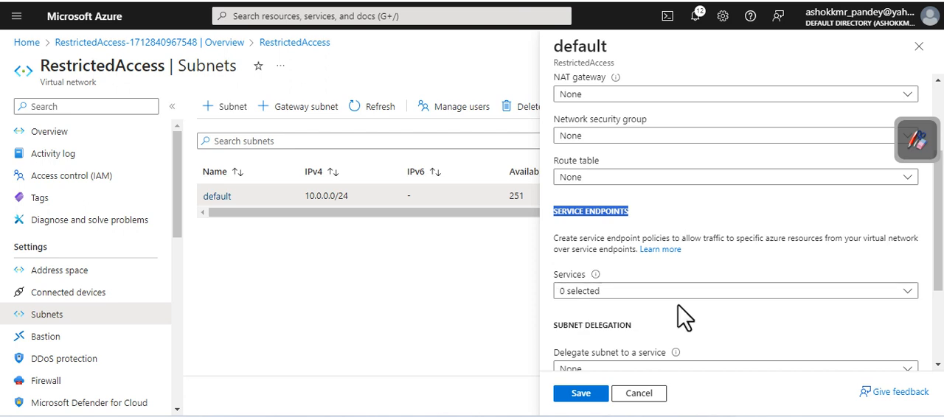
{"action": "scroll", "coordinate": [684, 318], "scroll_direction": "down", "scroll_amount": 1}
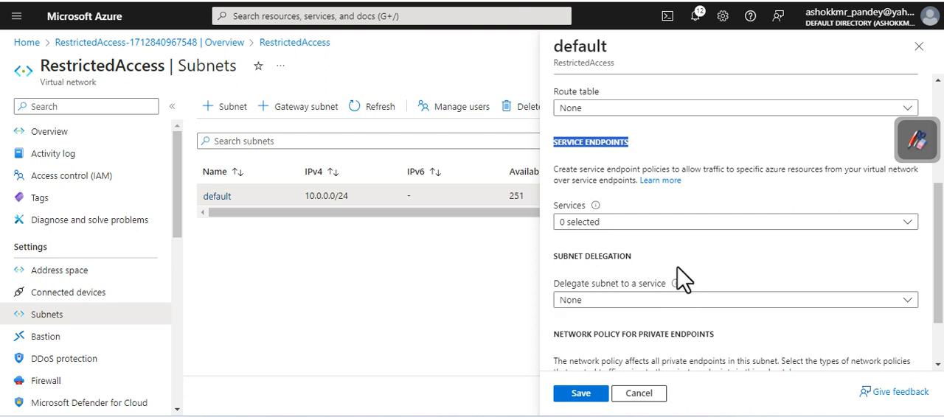
Step: Add the Microsoft.Storage service endpoint to the default subnet and save the subnet
{"action": "left_click", "coordinate": [714, 223]}
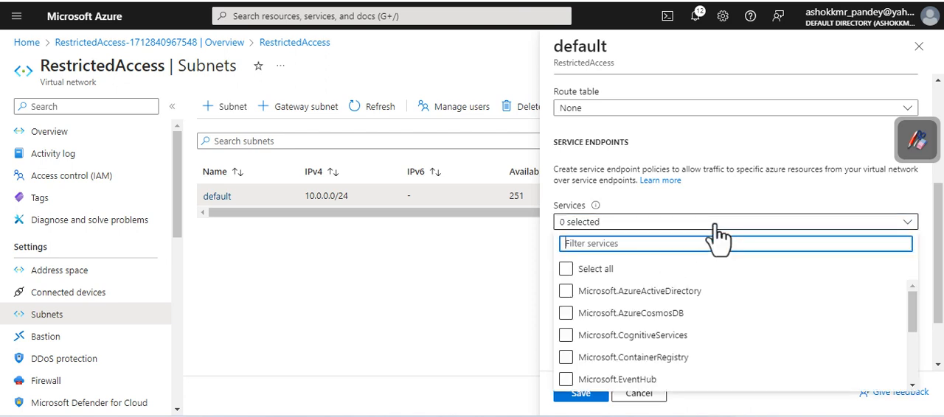
{"action": "left_click", "coordinate": [743, 291]}
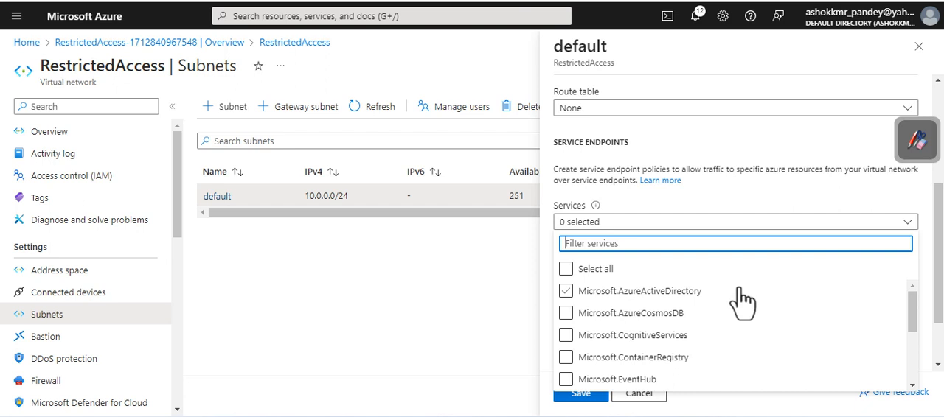
{"action": "left_click", "coordinate": [714, 268]}
{"action": "type", "text": "stor"}
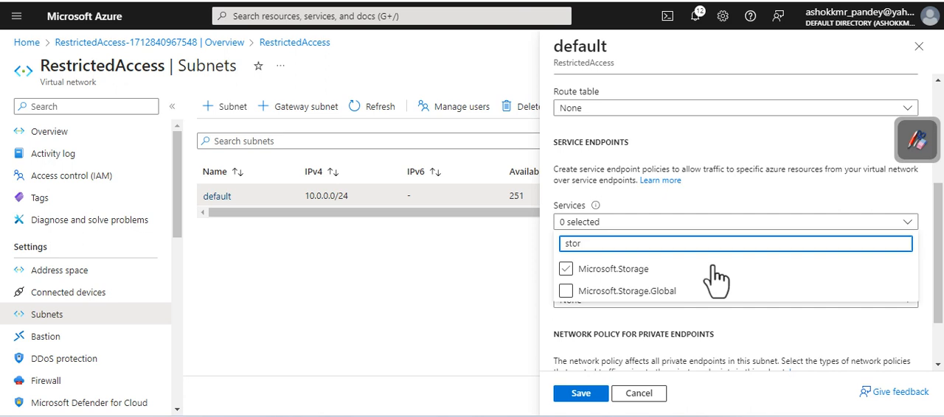
{"action": "left_click", "coordinate": [566, 272]}
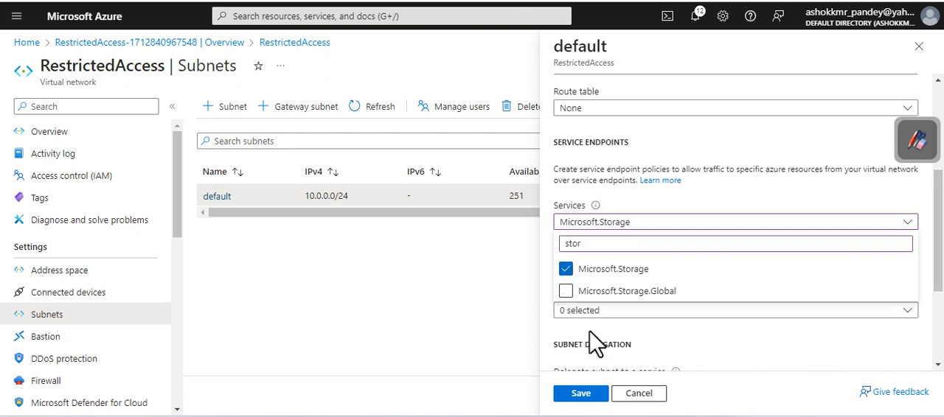
{"action": "left_click", "coordinate": [582, 395]}
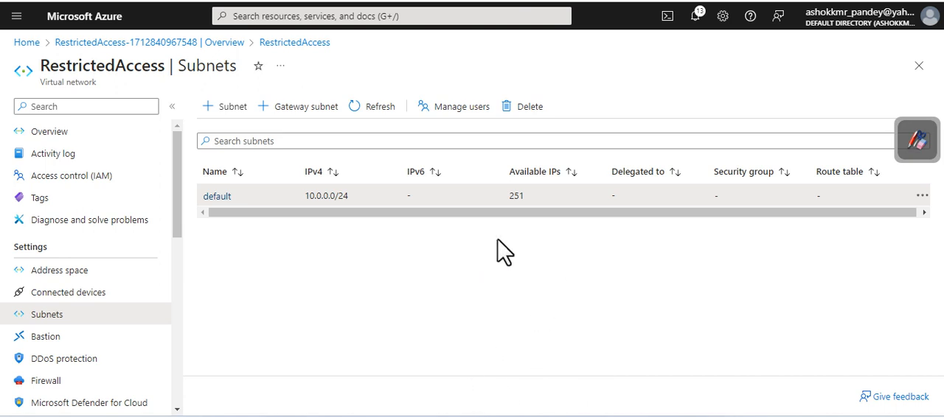
Step: Return to the portal home, open the crestox storage account and show its file shares
{"action": "left_click", "coordinate": [33, 44]}
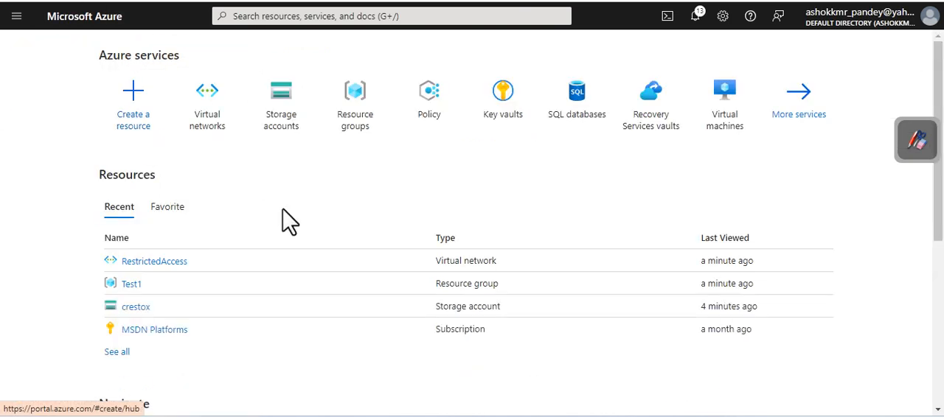
{"action": "left_click", "coordinate": [279, 131]}
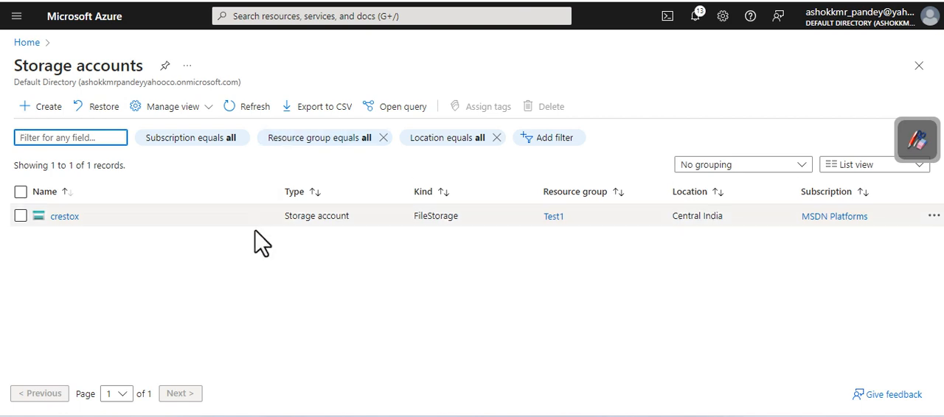
{"action": "left_click", "coordinate": [64, 217]}
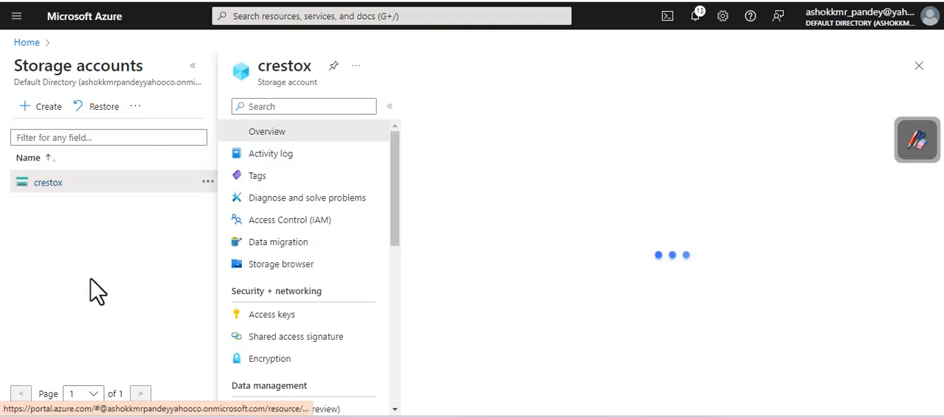
{"action": "left_click", "coordinate": [281, 317]}
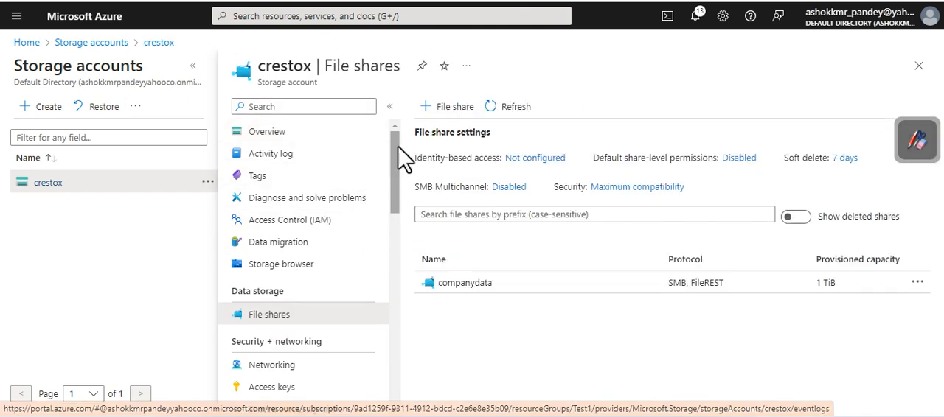
Step: Open the networking settings of crestox and enable public network access only from selected virtual networks and IP addresses
{"action": "left_click_drag", "start_coordinate": [392, 152], "coordinate": [376, 209]}
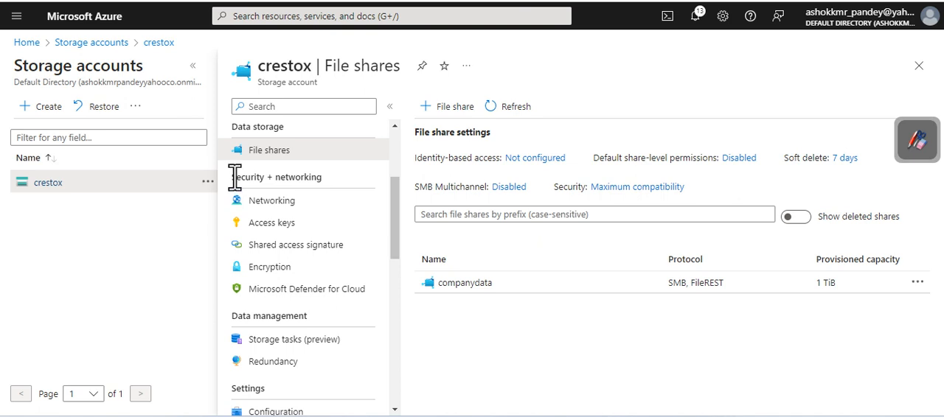
{"action": "left_click_drag", "start_coordinate": [235, 177], "coordinate": [322, 178]}
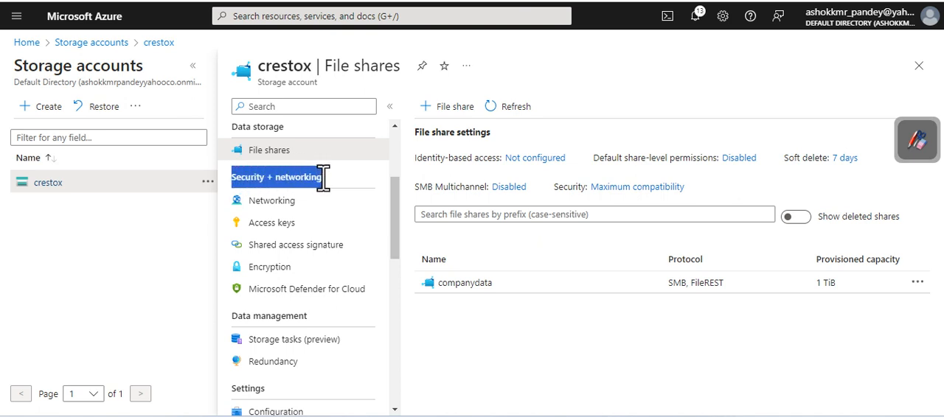
{"action": "left_click", "coordinate": [264, 210]}
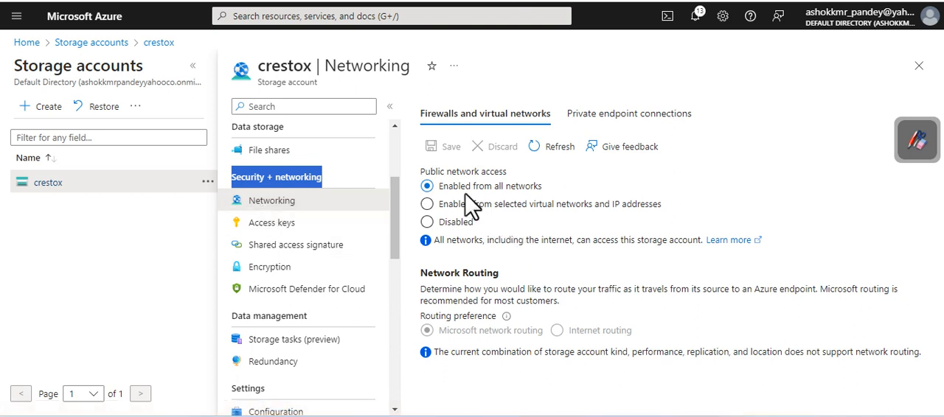
{"action": "left_click_drag", "start_coordinate": [543, 188], "coordinate": [446, 190]}
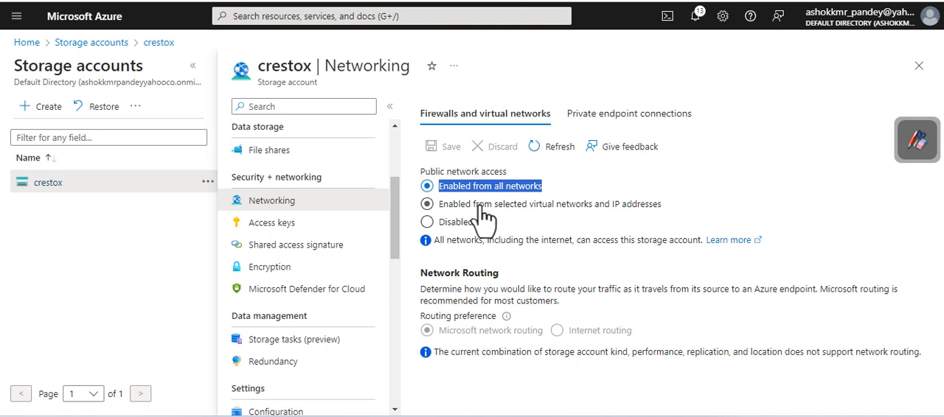
{"action": "left_click", "coordinate": [456, 207]}
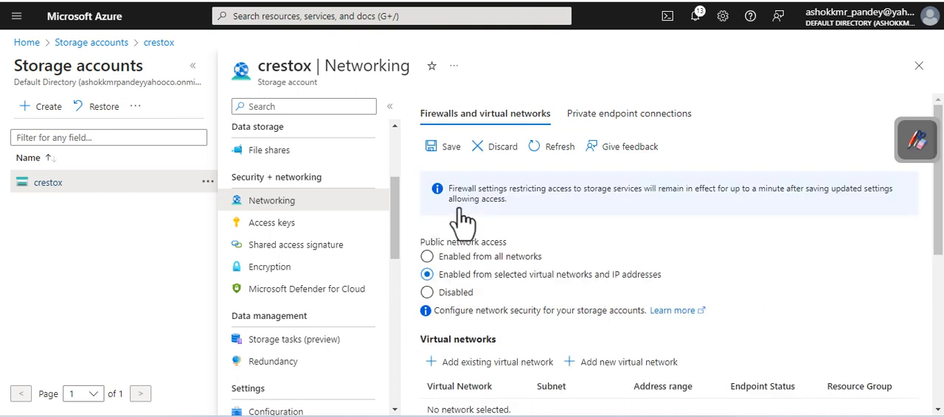
Step: Add the existing RestrictedAccess virtual network with its default subnet to the networks allowed to reach the storage account
{"action": "scroll", "coordinate": [590, 258], "scroll_direction": "down", "scroll_amount": 3}
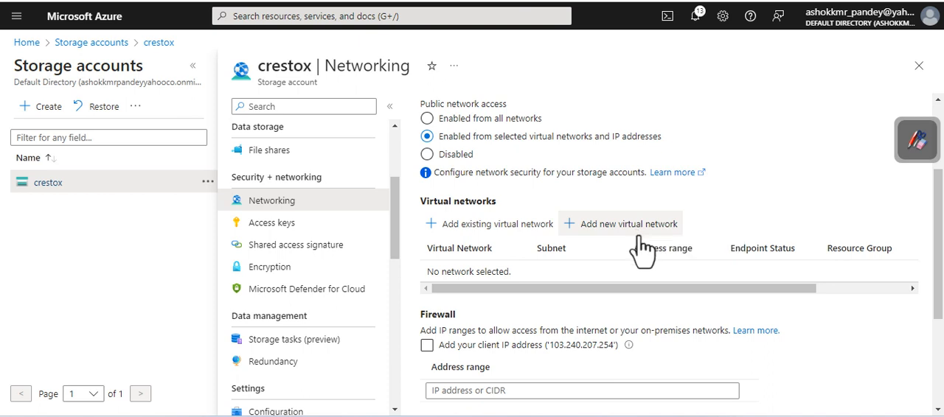
{"action": "left_click", "coordinate": [504, 236]}
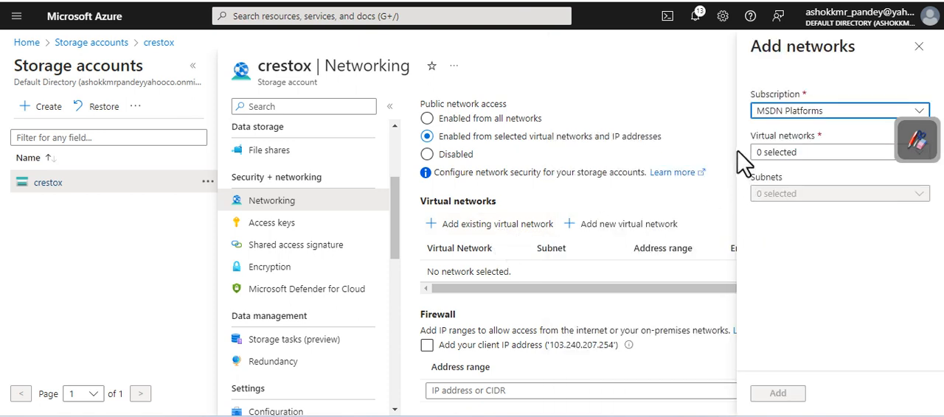
{"action": "left_click", "coordinate": [793, 153]}
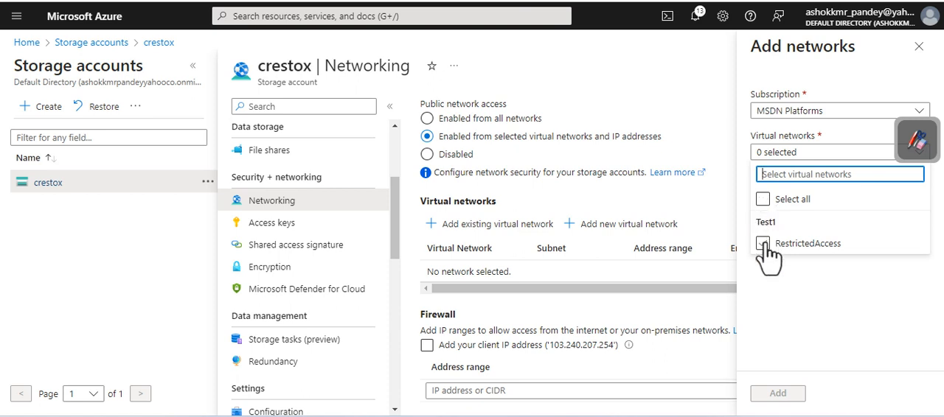
{"action": "left_click", "coordinate": [764, 243]}
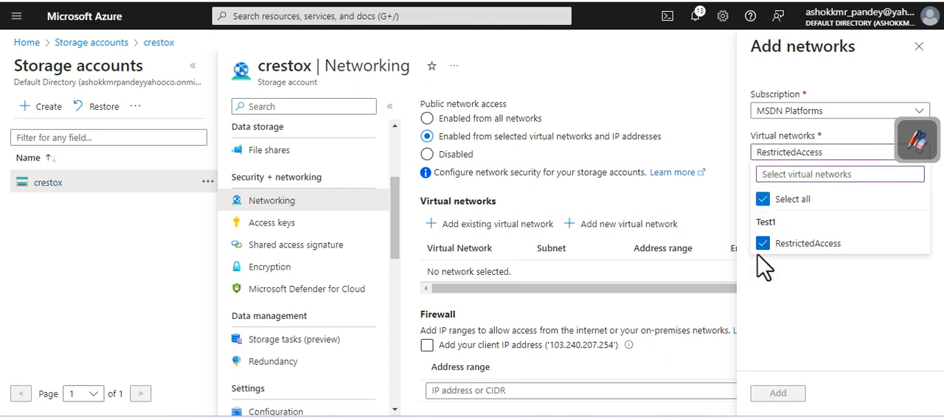
{"action": "left_click", "coordinate": [762, 199]}
{"action": "left_click", "coordinate": [763, 244]}
{"action": "left_click", "coordinate": [808, 302]}
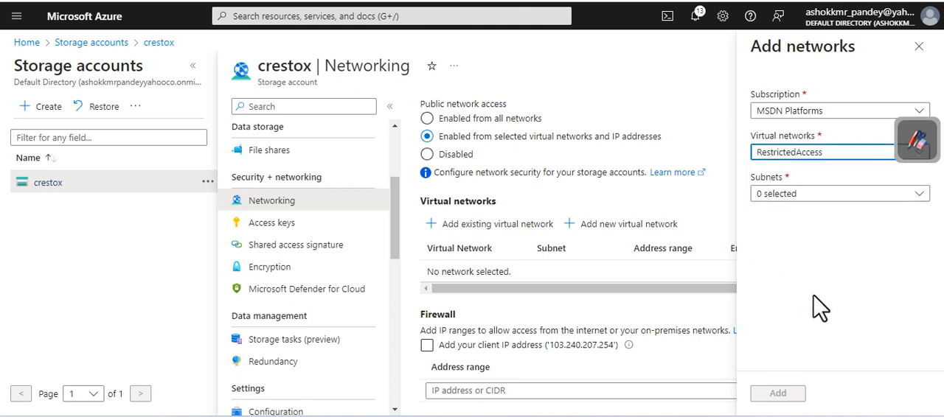
{"action": "left_click", "coordinate": [817, 195]}
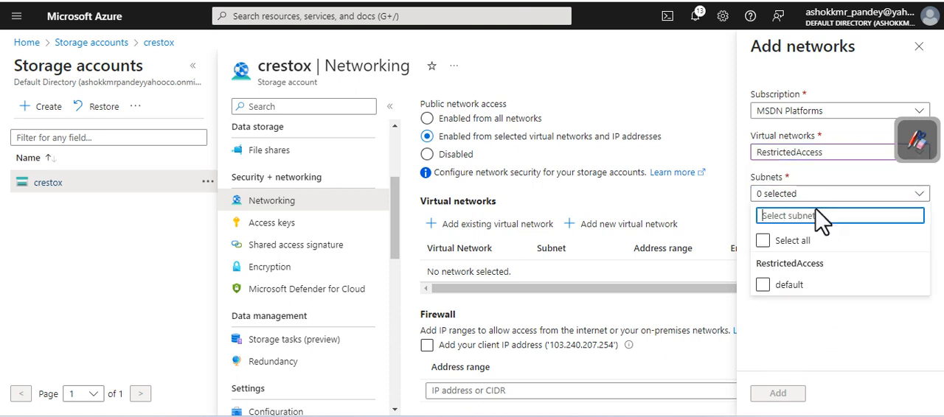
{"action": "left_click", "coordinate": [763, 285]}
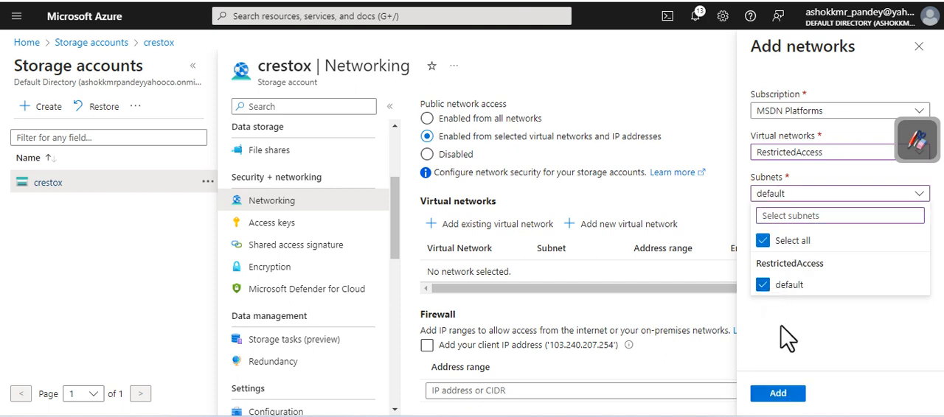
{"action": "left_click", "coordinate": [778, 394]}
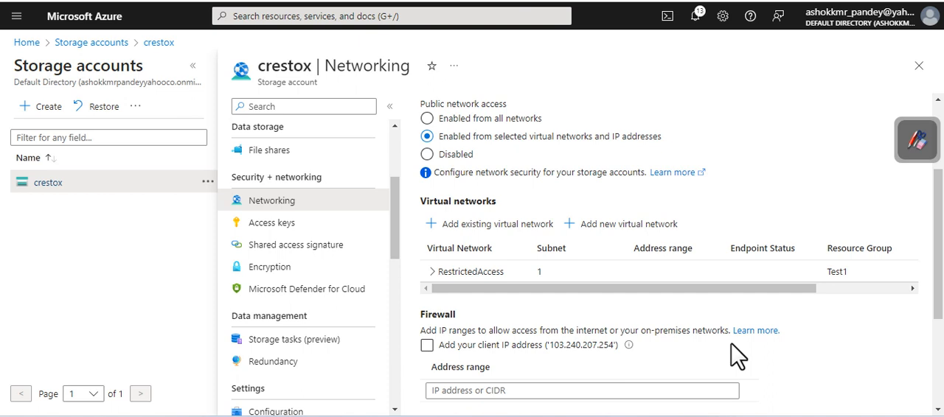
Step: Review the firewall and virtual network settings of crestox and save them
{"action": "scroll", "coordinate": [777, 253], "scroll_direction": "down", "scroll_amount": 3}
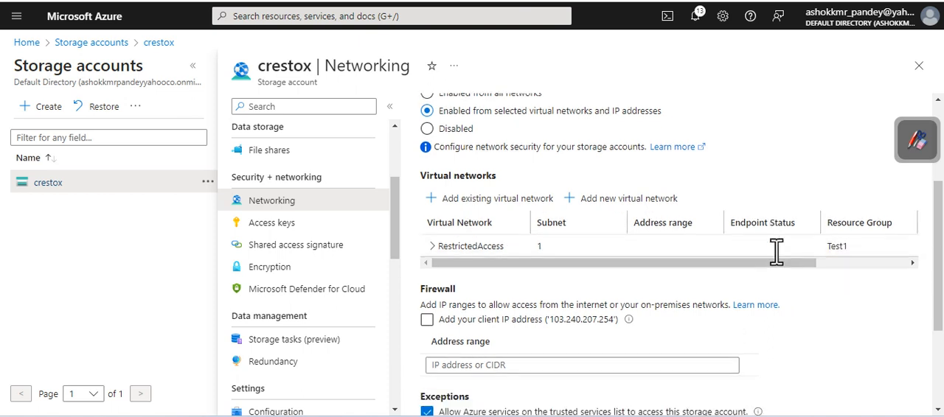
{"action": "scroll", "coordinate": [737, 282], "scroll_direction": "up", "scroll_amount": 5}
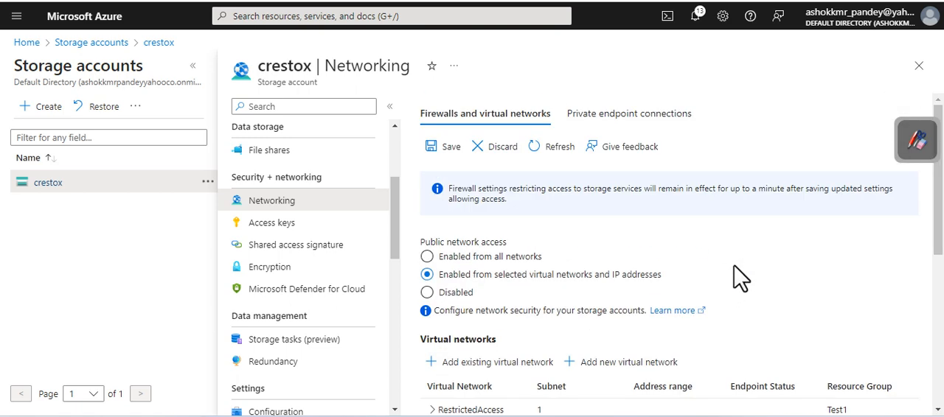
{"action": "left_click", "coordinate": [448, 146]}
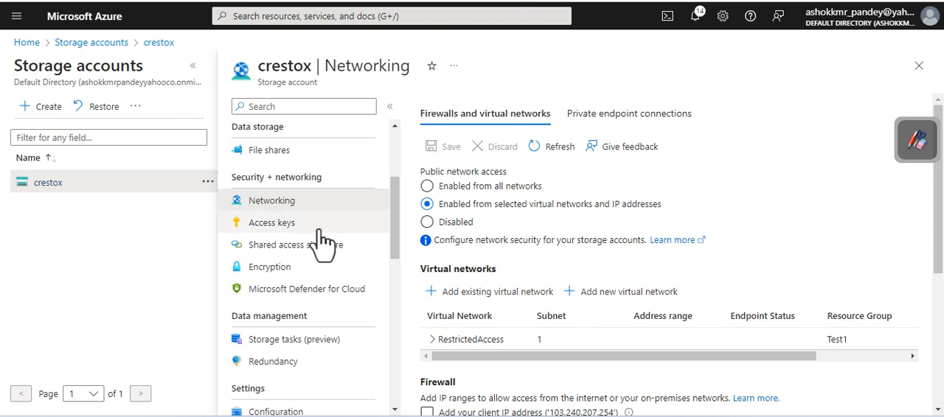
Step: Open the storage browser of the crestox account and list its file shares
{"action": "scroll", "coordinate": [341, 244], "scroll_direction": "down", "scroll_amount": 3}
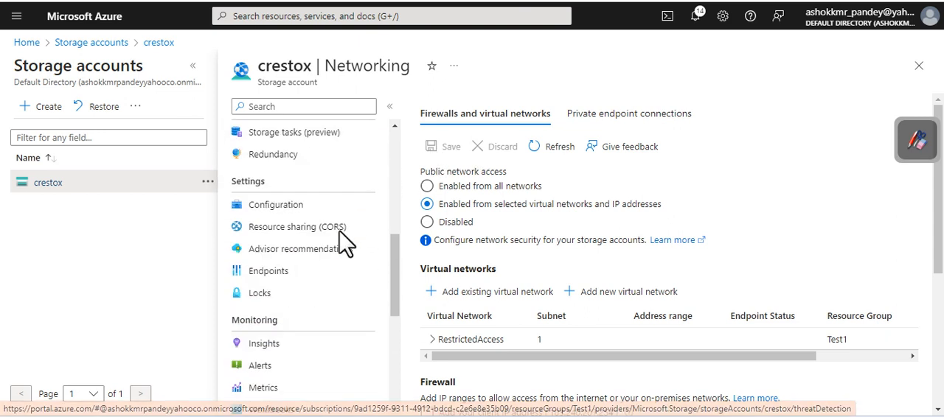
{"action": "scroll", "coordinate": [341, 246], "scroll_direction": "up", "scroll_amount": 5}
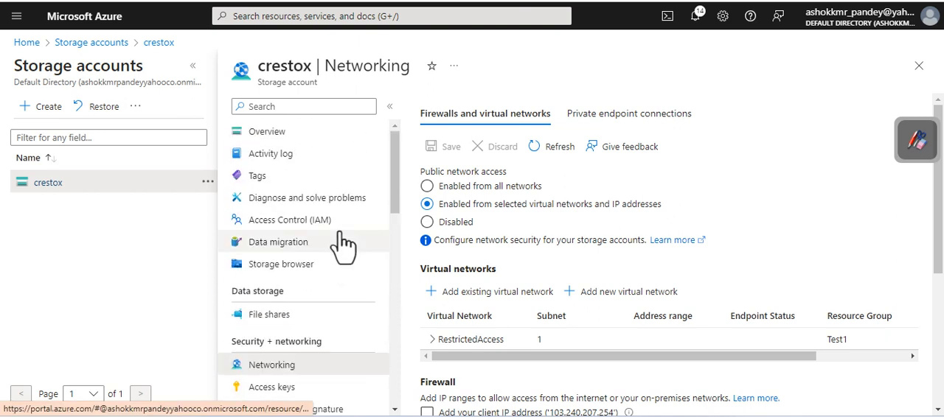
{"action": "scroll", "coordinate": [341, 243], "scroll_direction": "down", "scroll_amount": 1}
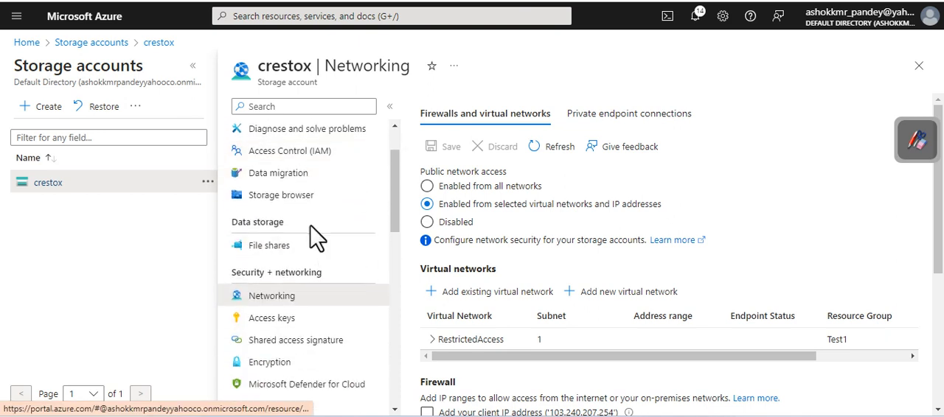
{"action": "left_click", "coordinate": [309, 201]}
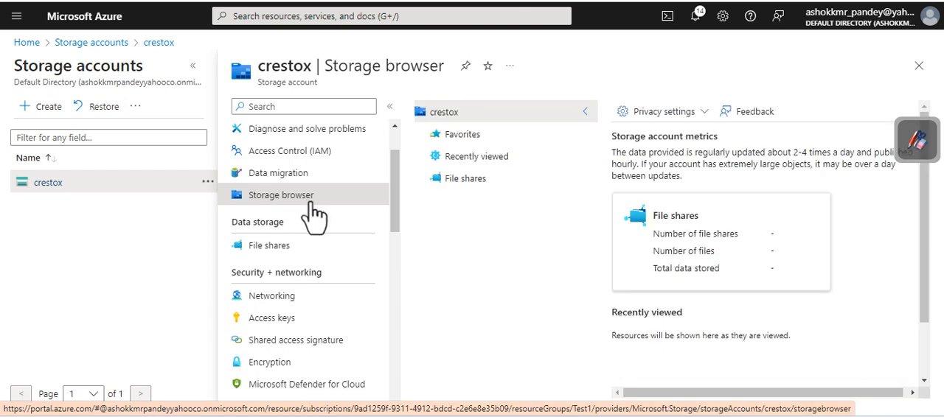
{"action": "left_click", "coordinate": [467, 180]}
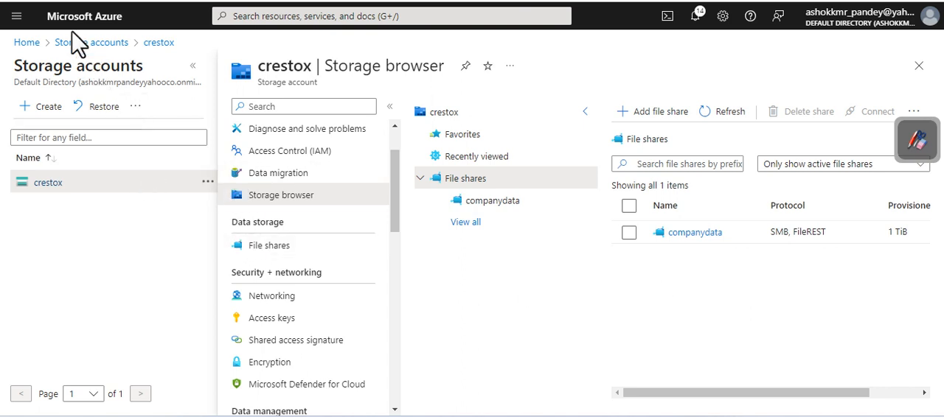
Step: Reopen the crestox storage browser and try to open the companydata file share
{"action": "left_click", "coordinate": [52, 1]}
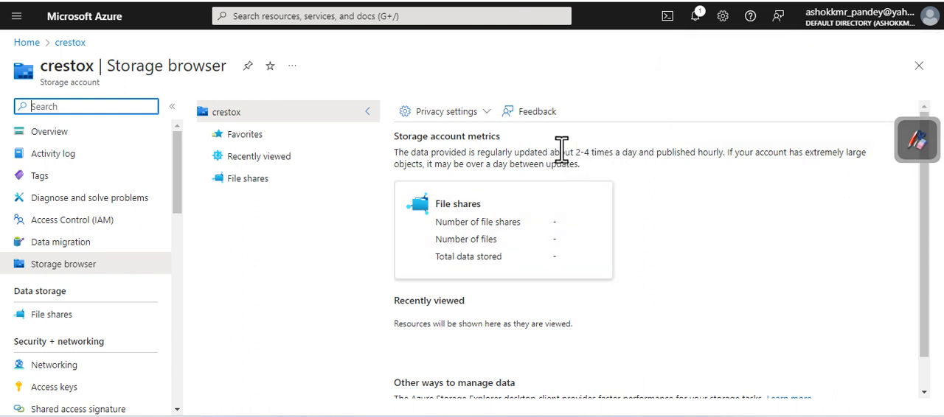
{"action": "left_click_drag", "start_coordinate": [395, 153], "coordinate": [723, 158]}
{"action": "left_click", "coordinate": [709, 226]}
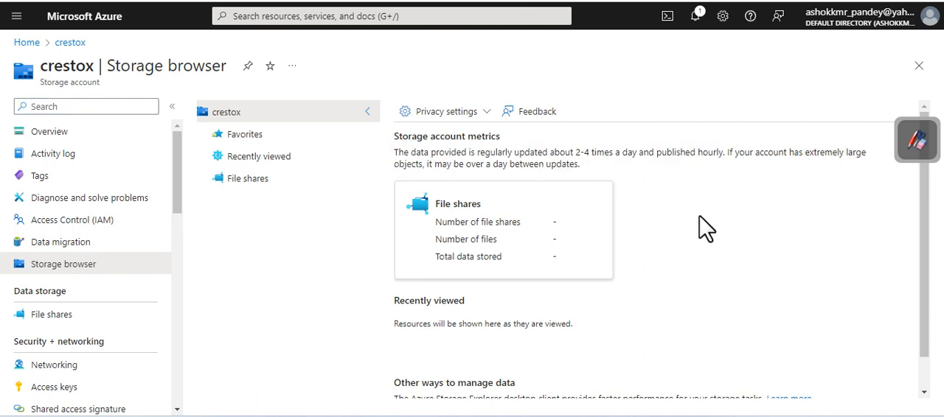
{"action": "scroll", "coordinate": [705, 227], "scroll_direction": "down", "scroll_amount": 1}
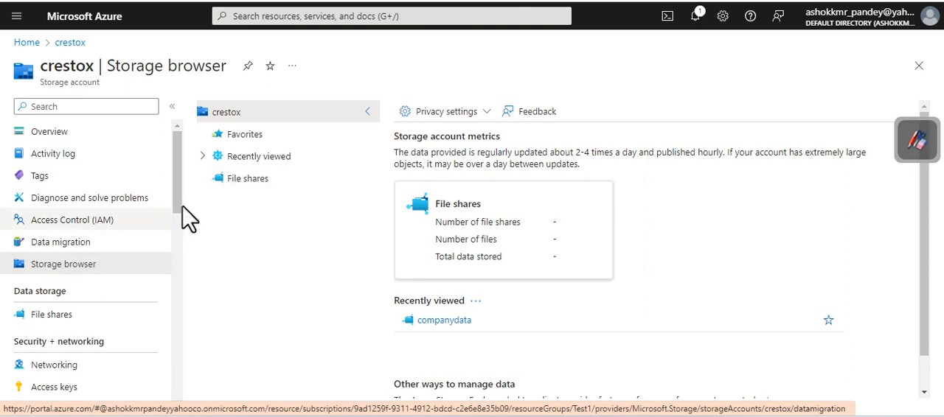
{"action": "left_click", "coordinate": [243, 183]}
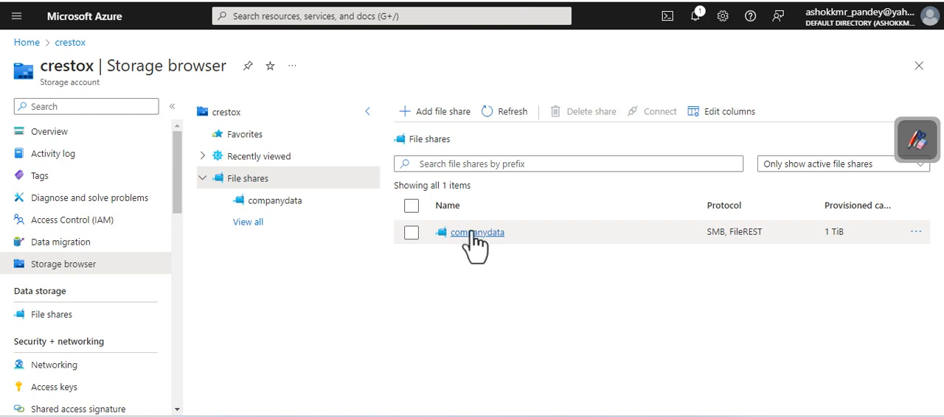
{"action": "left_click", "coordinate": [469, 233]}
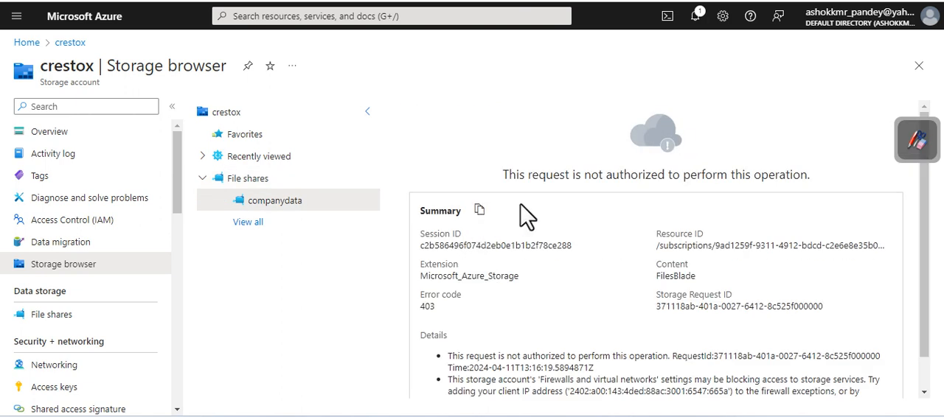
Step: Examine the message, summary and details displayed for the companydata share
{"action": "left_click_drag", "start_coordinate": [509, 174], "coordinate": [835, 185]}
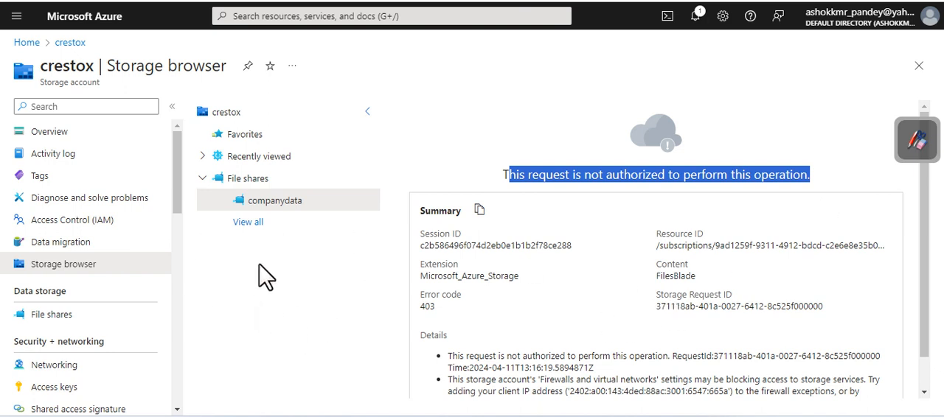
{"action": "left_click", "coordinate": [496, 173]}
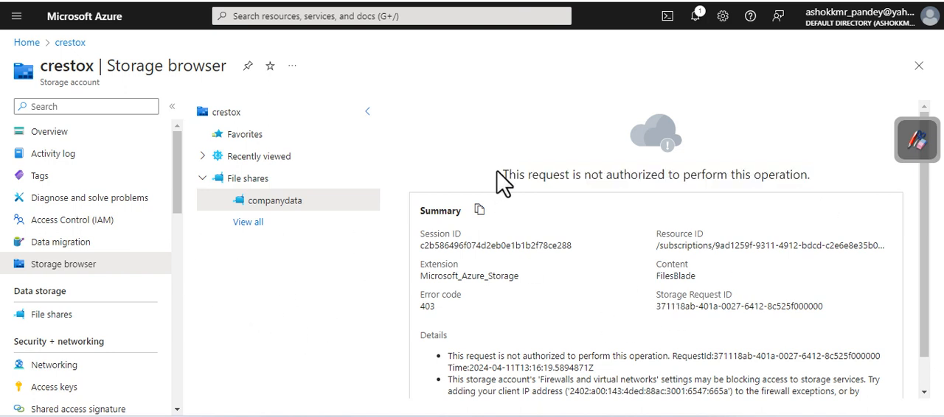
{"action": "left_click_drag", "start_coordinate": [496, 172], "coordinate": [811, 175]}
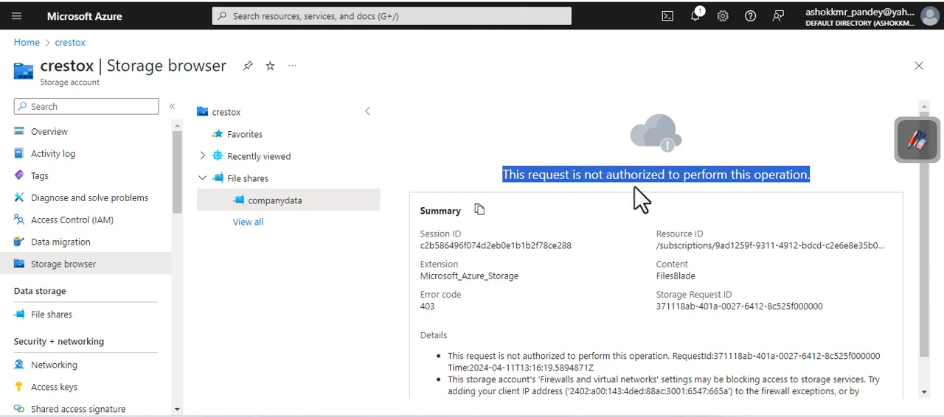
{"action": "scroll", "coordinate": [647, 263], "scroll_direction": "down", "scroll_amount": 1}
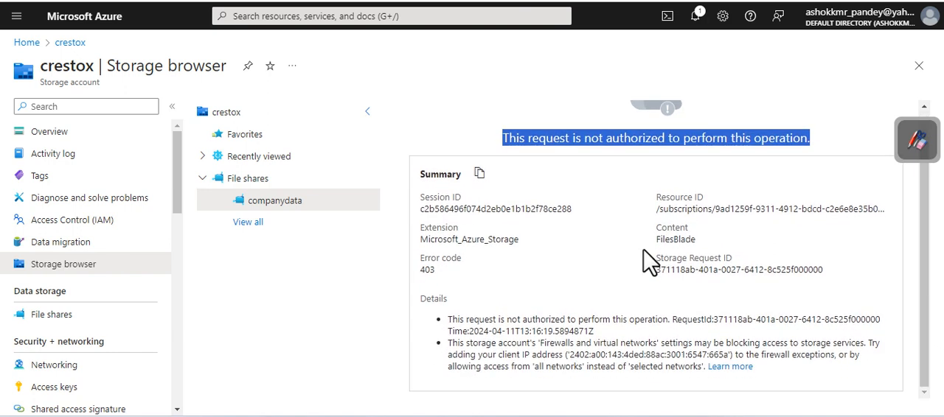
{"action": "left_click_drag", "start_coordinate": [495, 139], "coordinate": [845, 143]}
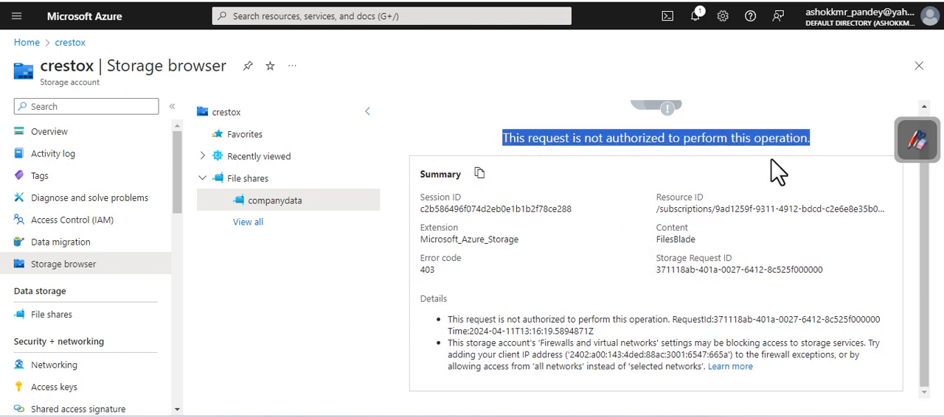